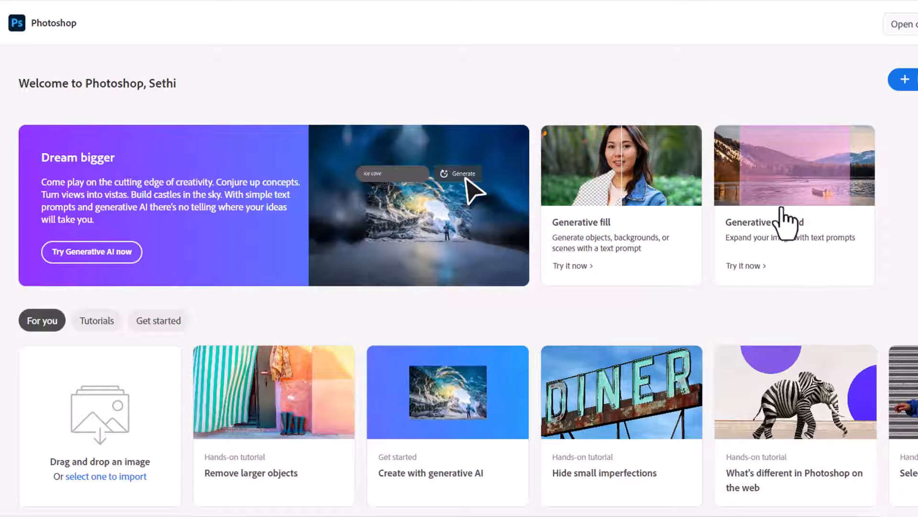
click(798, 208)
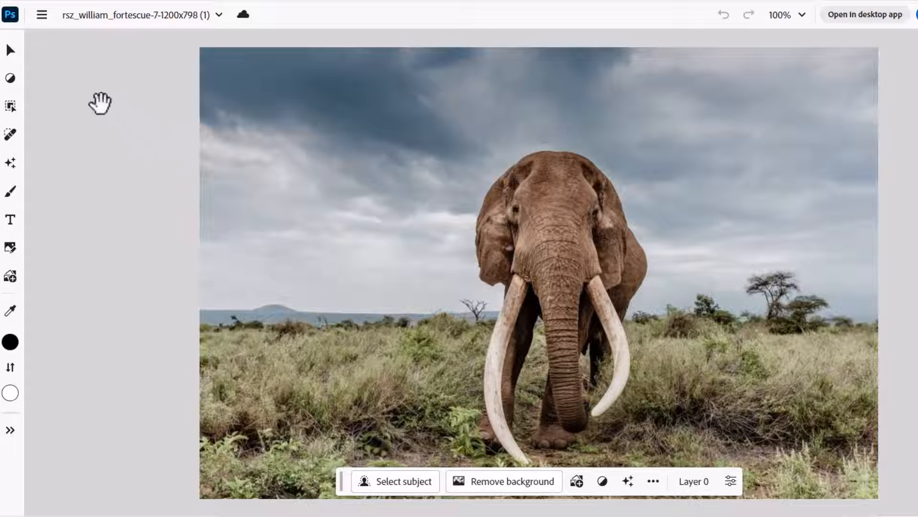
Examine the tool groups for size and position, adjustments, retouching, quick actions, painting, type and background editing
mouse_move(11, 60)
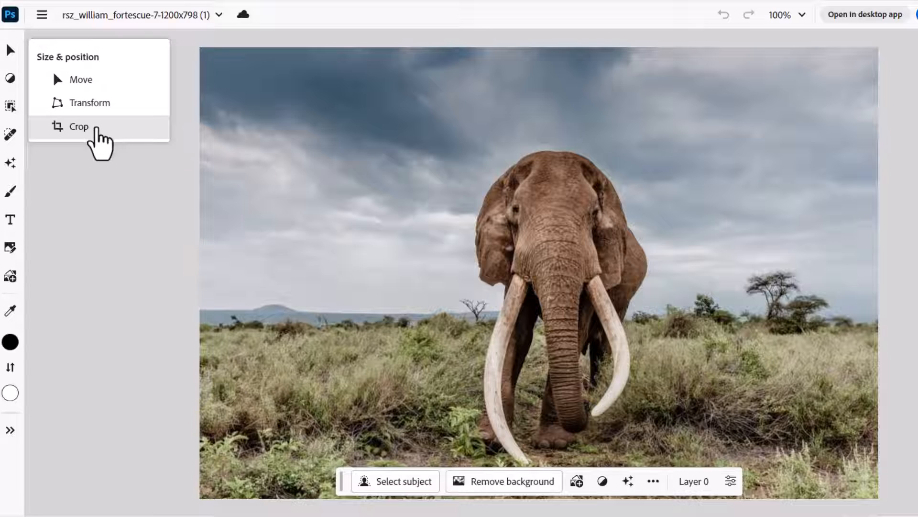
mouse_move(11, 80)
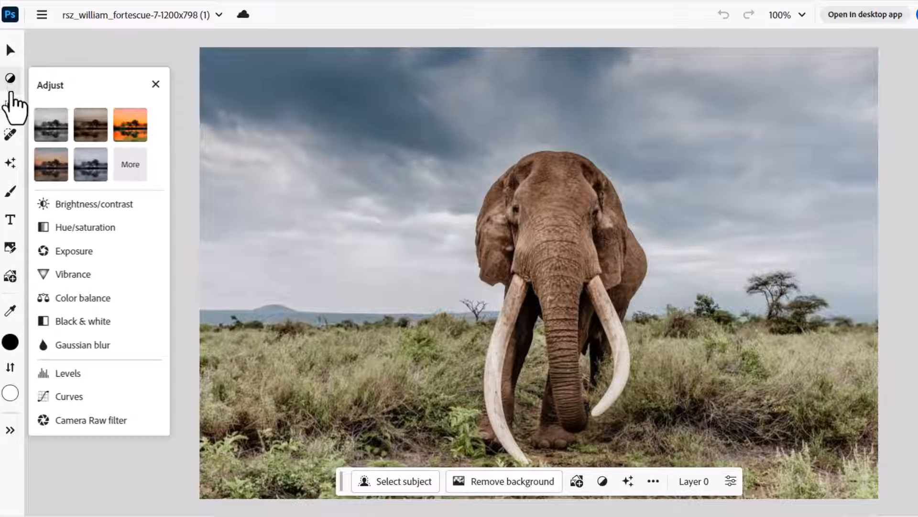
mouse_move(10, 135)
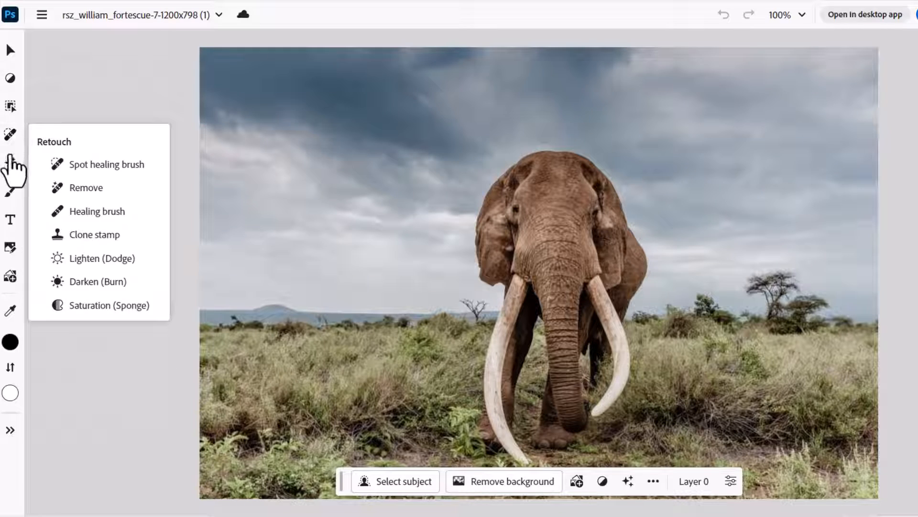
mouse_move(11, 164)
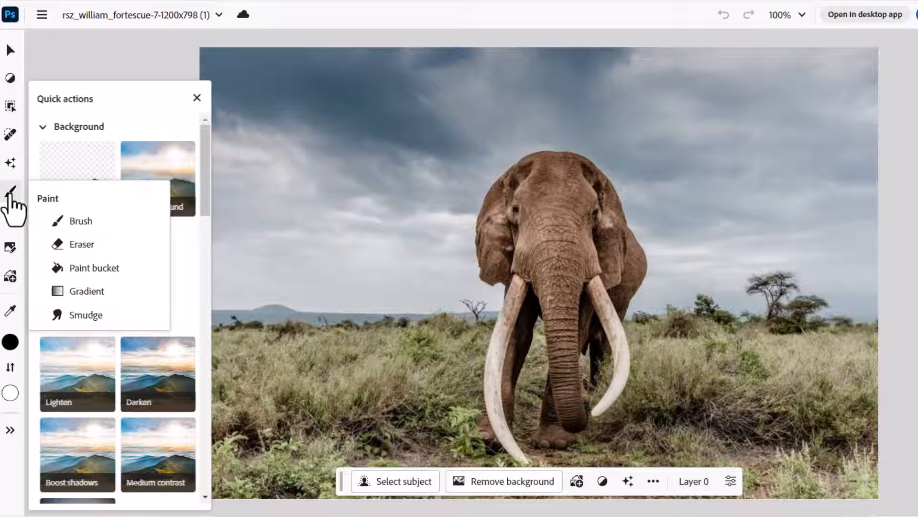
mouse_move(10, 221)
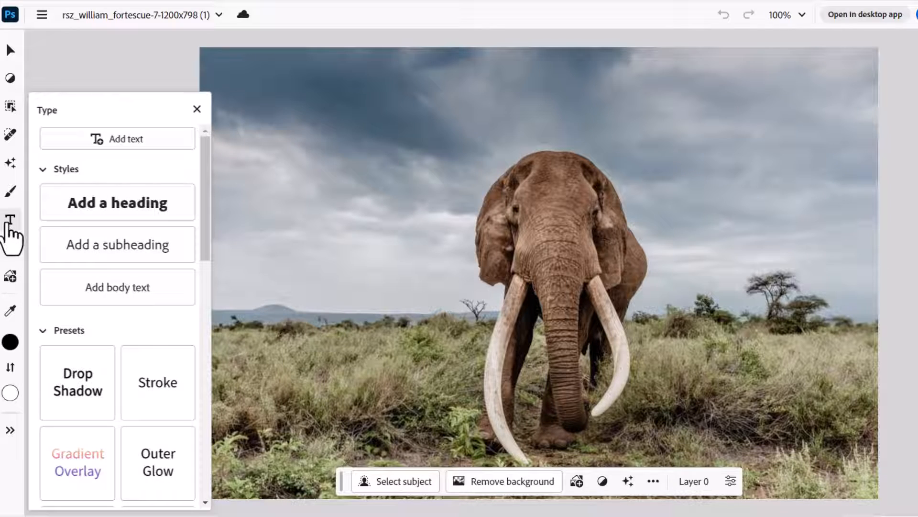
mouse_move(11, 252)
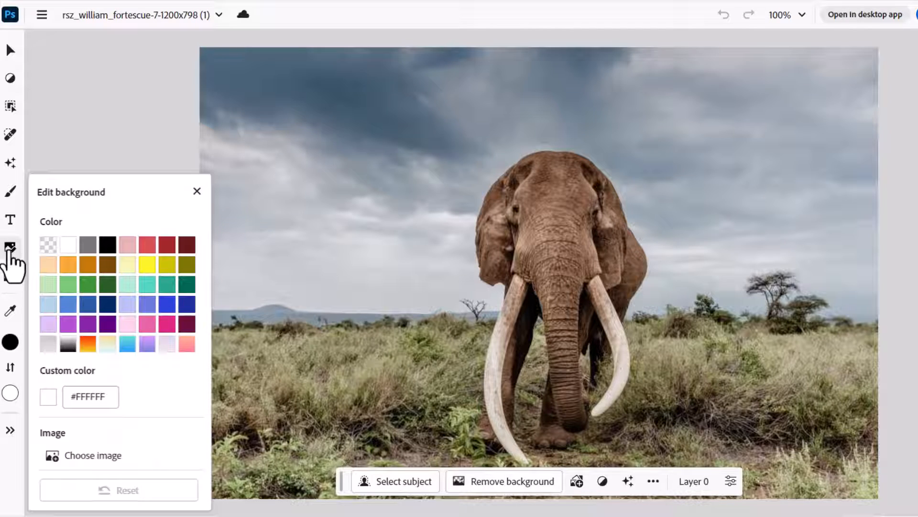
mouse_move(11, 190)
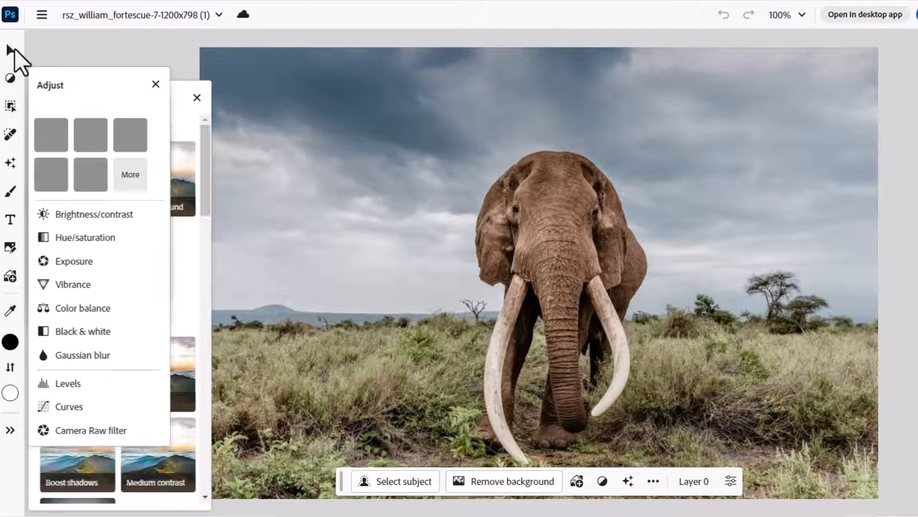
Extend the crop frame on both sides of the elephant photo to about 2828 px wide and fill it with Generative expand, without a prompt
click(91, 127)
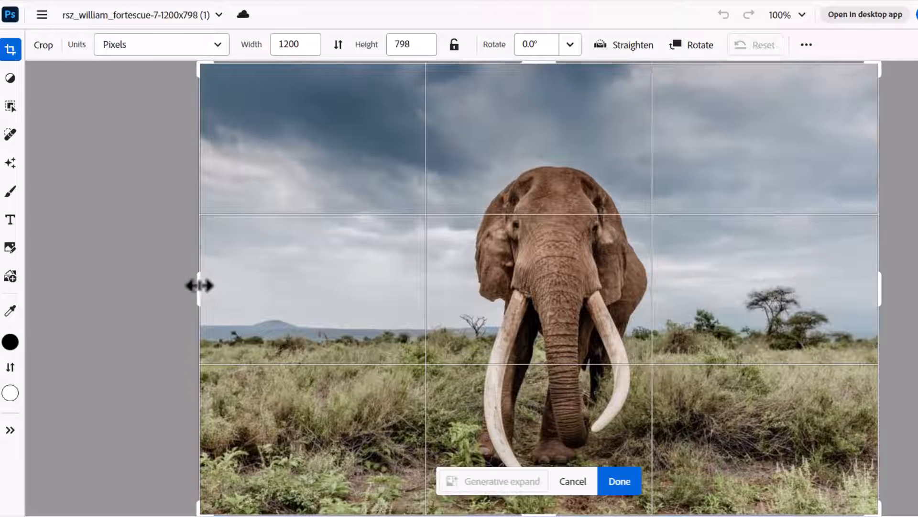
drag(200, 286, 48, 293)
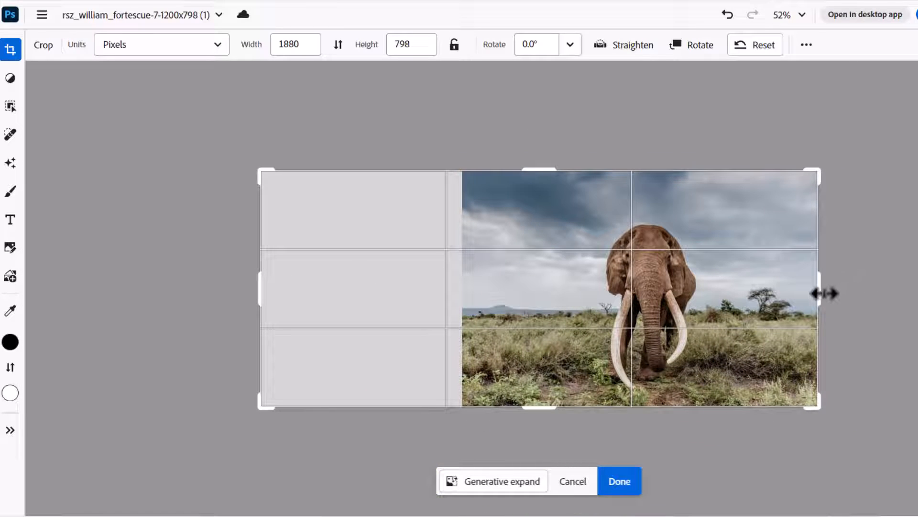
drag(825, 294, 917, 287)
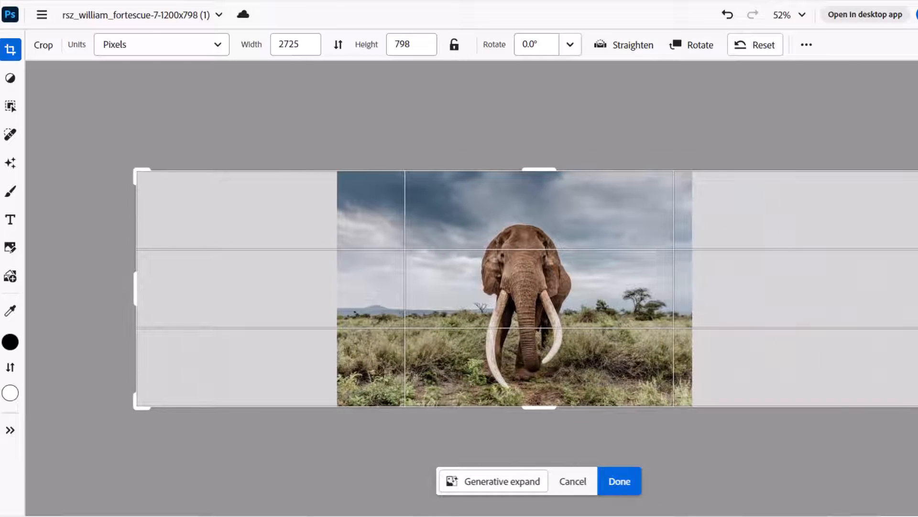
drag(127, 285, 114, 286)
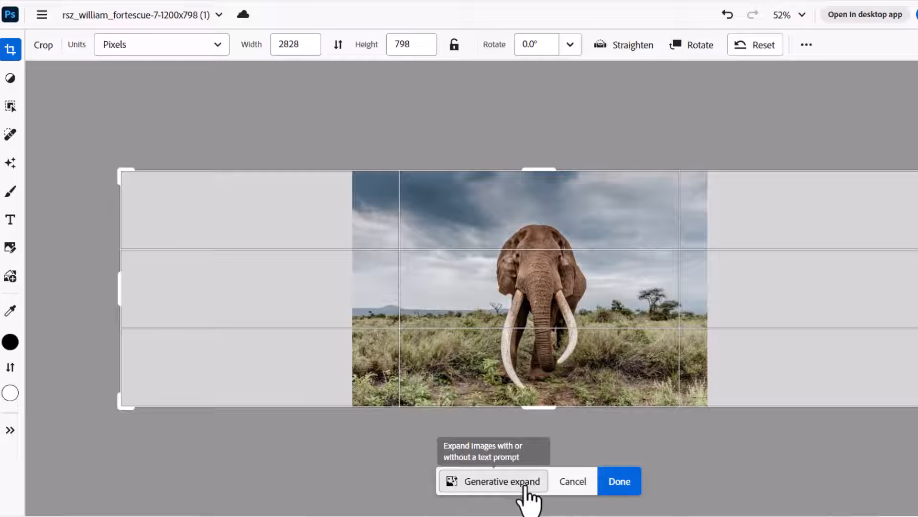
click(526, 485)
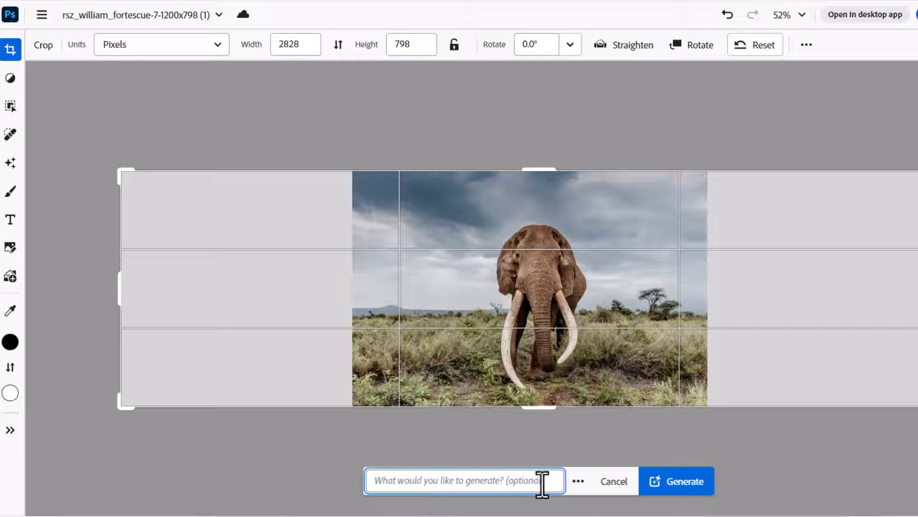
click(693, 487)
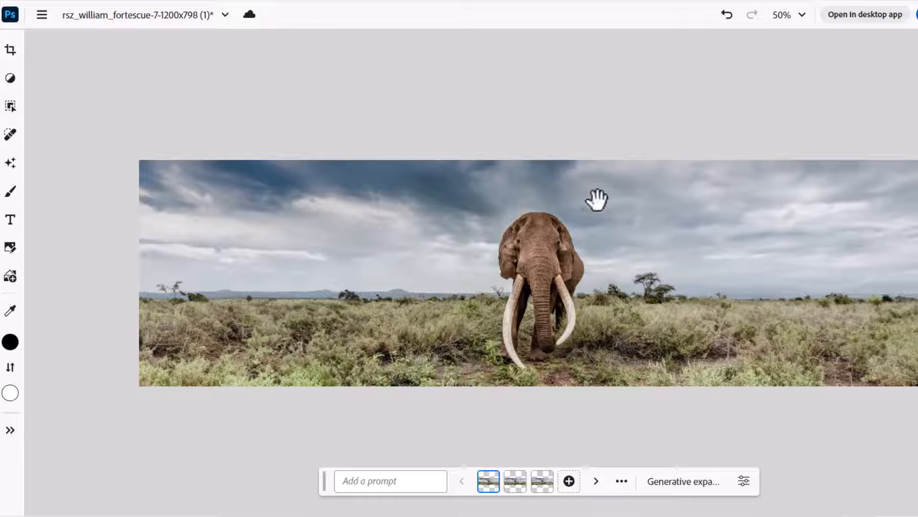
Compare the three generated variations of the widened landscape and keep the second one
mouse_move(520, 486)
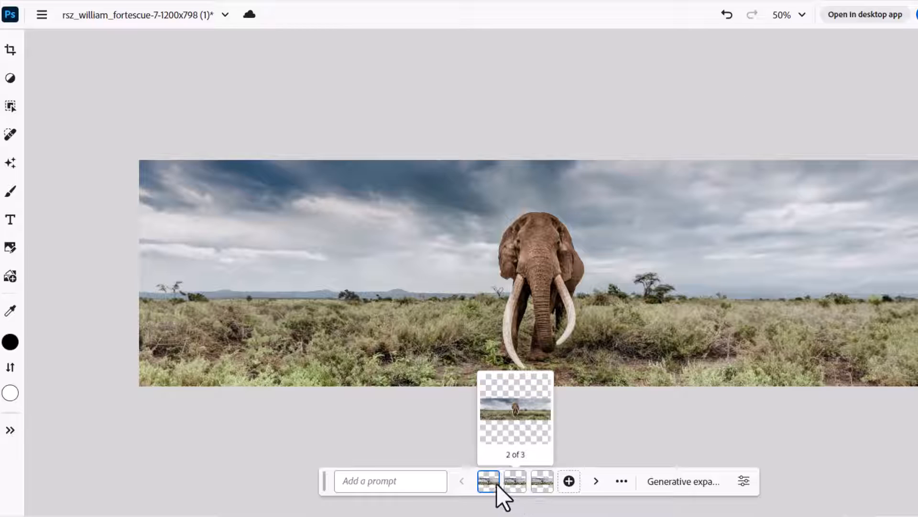
click(516, 481)
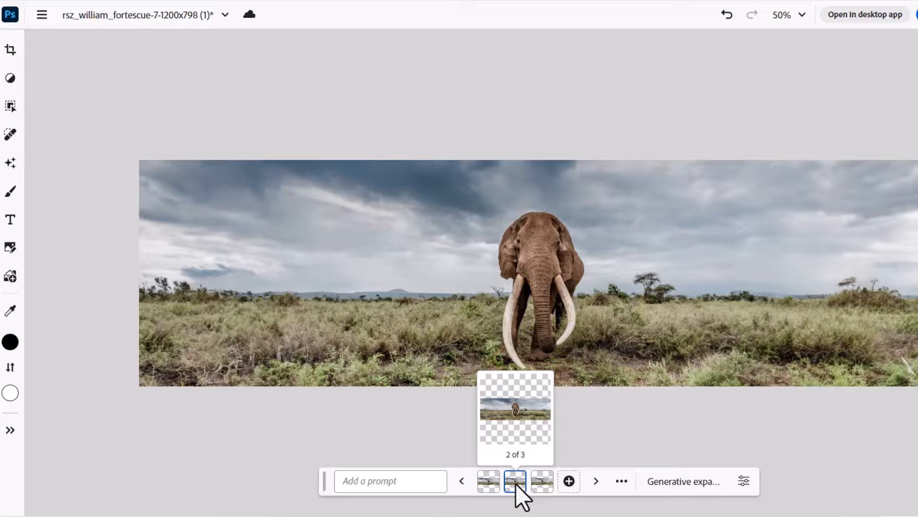
click(542, 483)
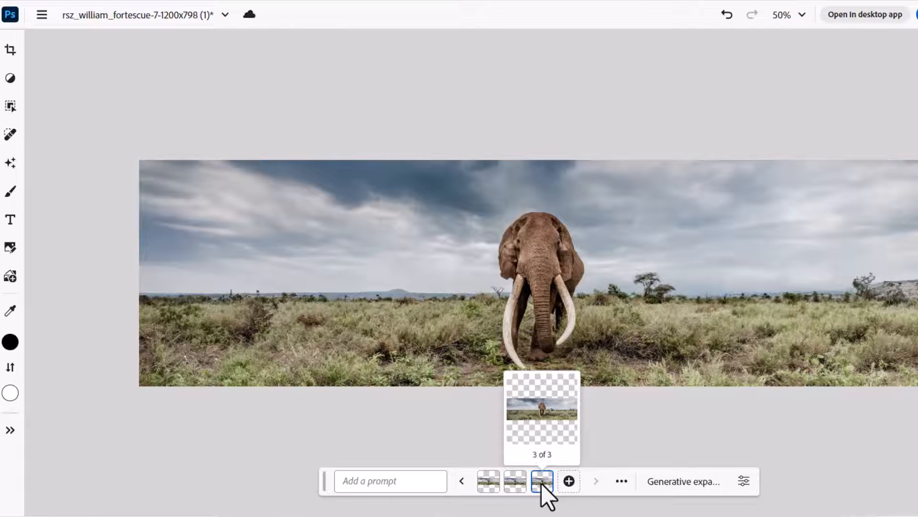
click(491, 483)
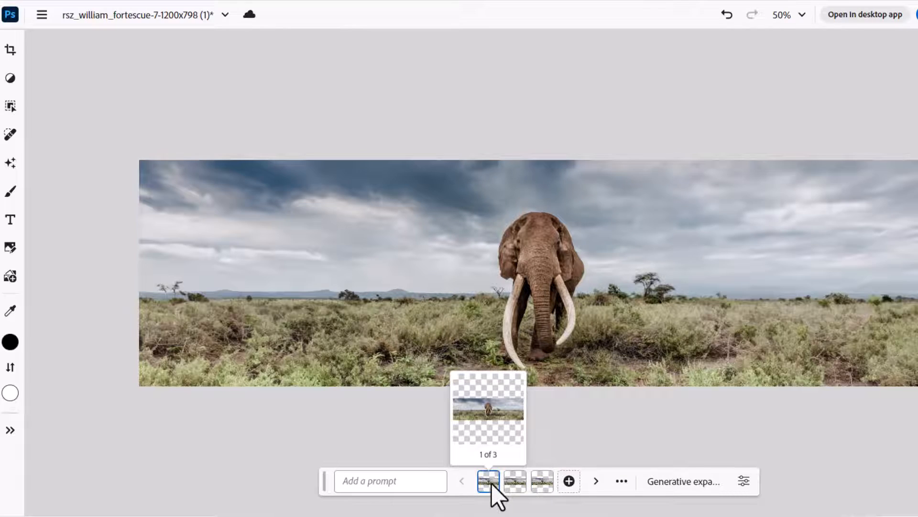
click(516, 483)
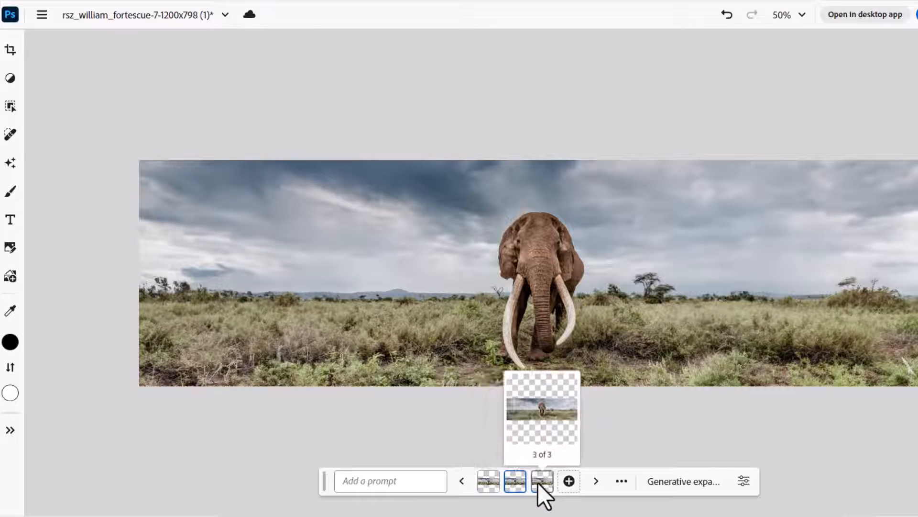
click(538, 483)
click(516, 483)
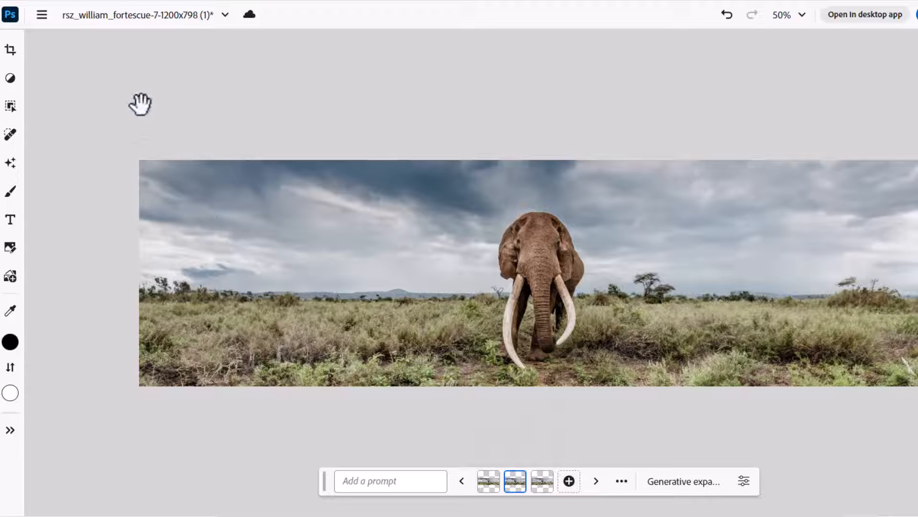
Extend the crop frame below the photo to a height of about 1026 px and fill it with Generative expand, without a prompt
click(11, 52)
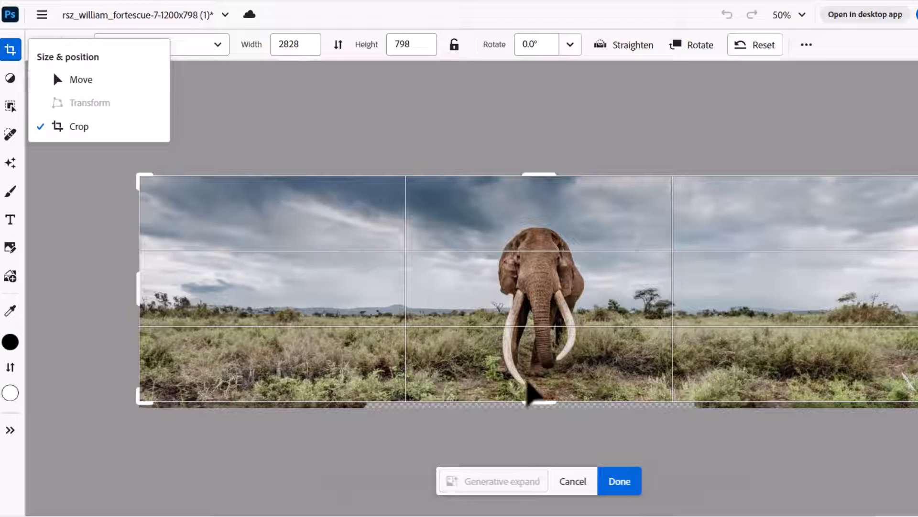
drag(544, 406, 547, 436)
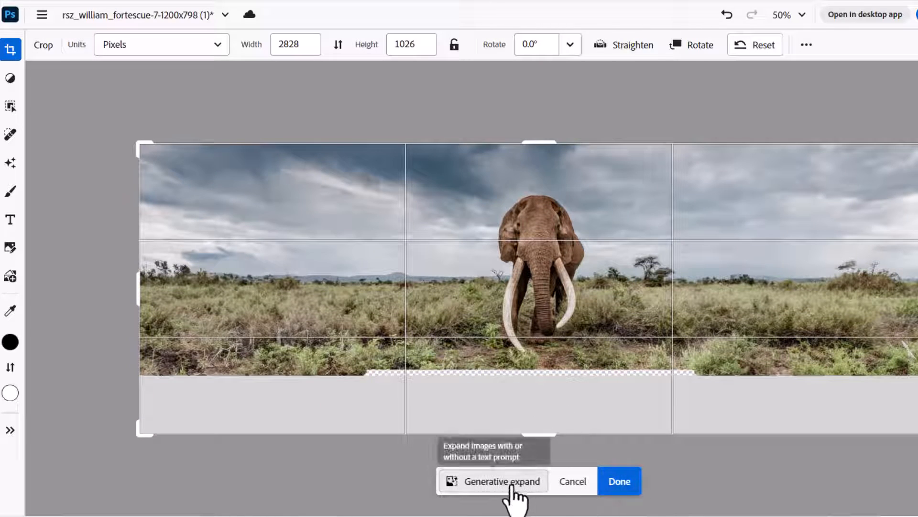
click(508, 481)
click(692, 487)
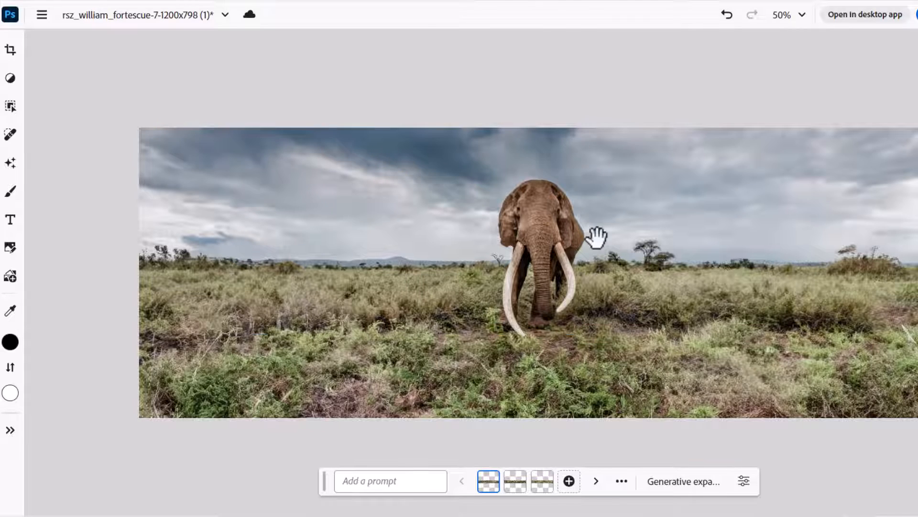
Hide and show again both Generative expand layers to compare the expanded areas with the original photo
key(v)
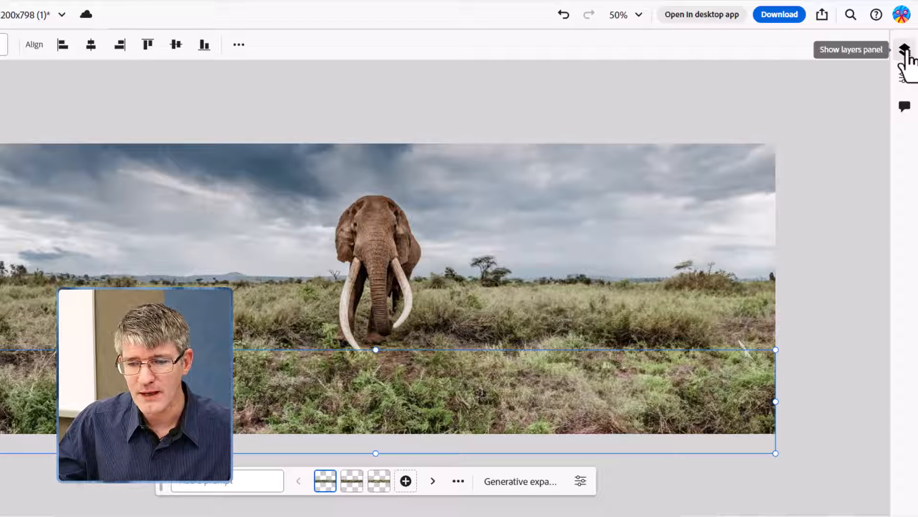
click(905, 50)
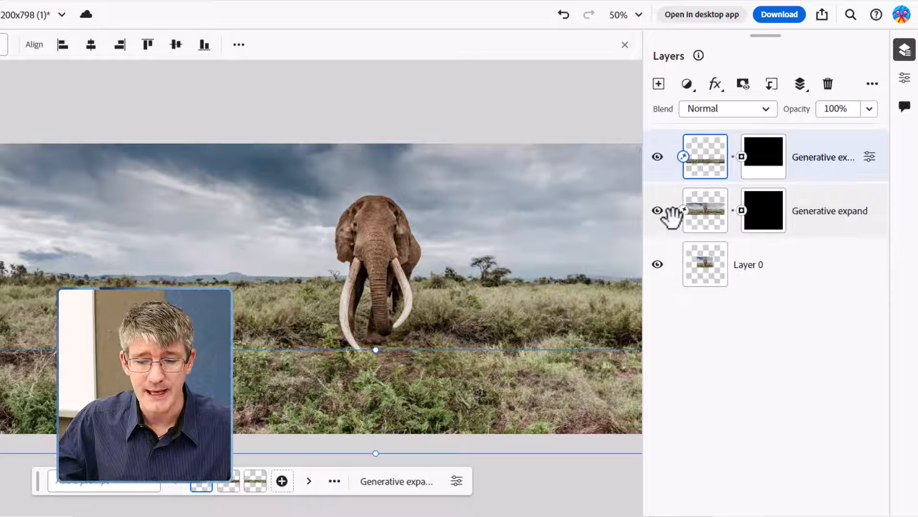
click(658, 210)
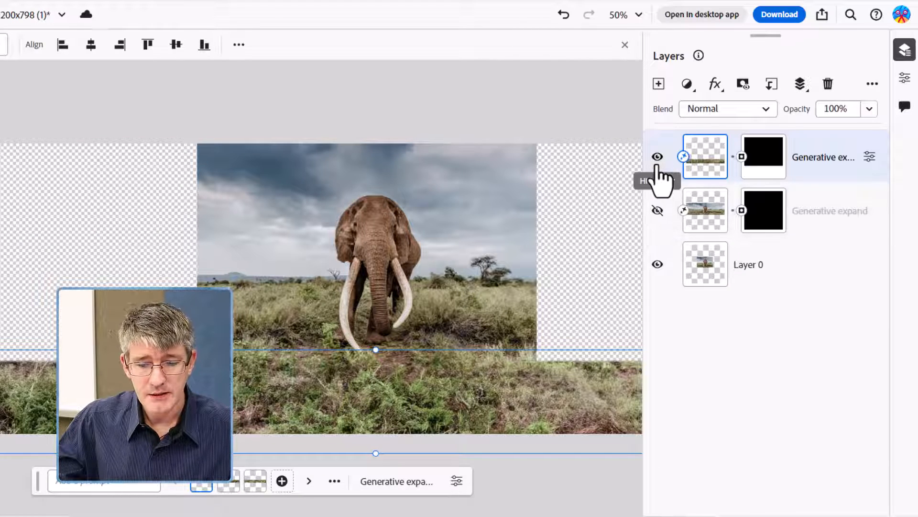
click(658, 157)
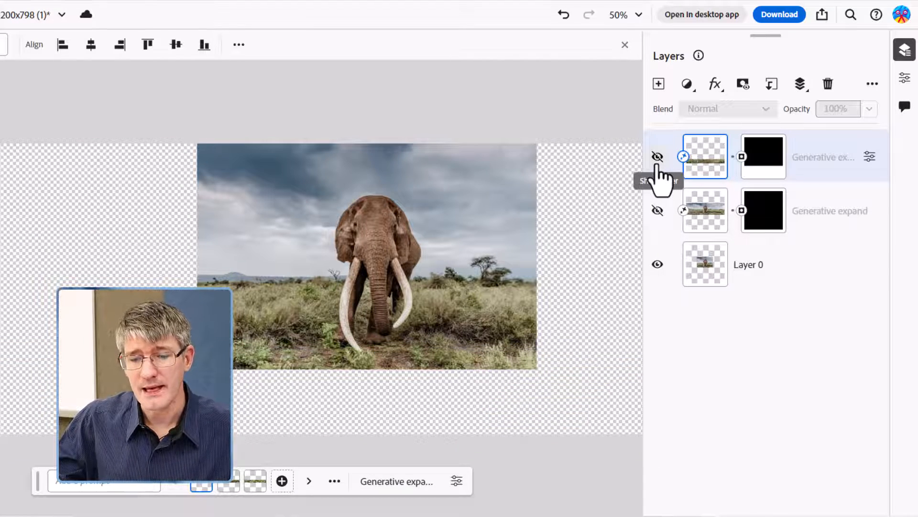
click(657, 157)
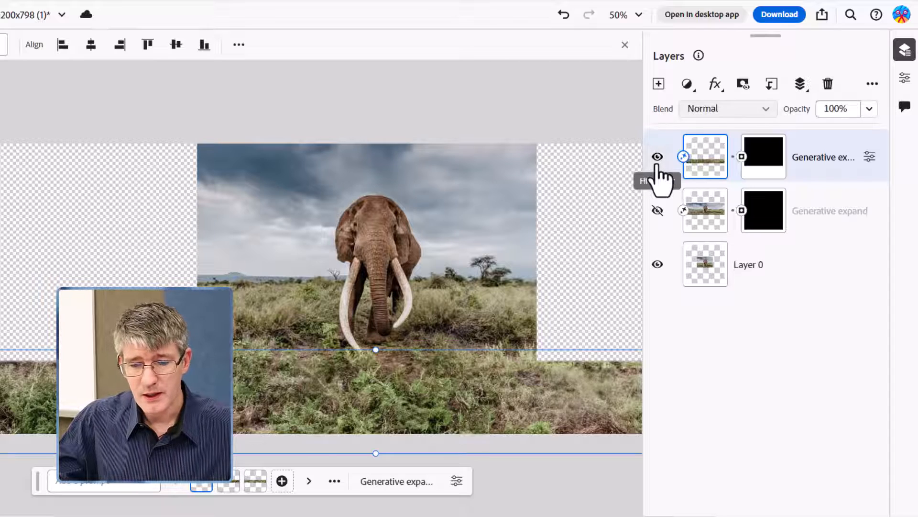
click(658, 211)
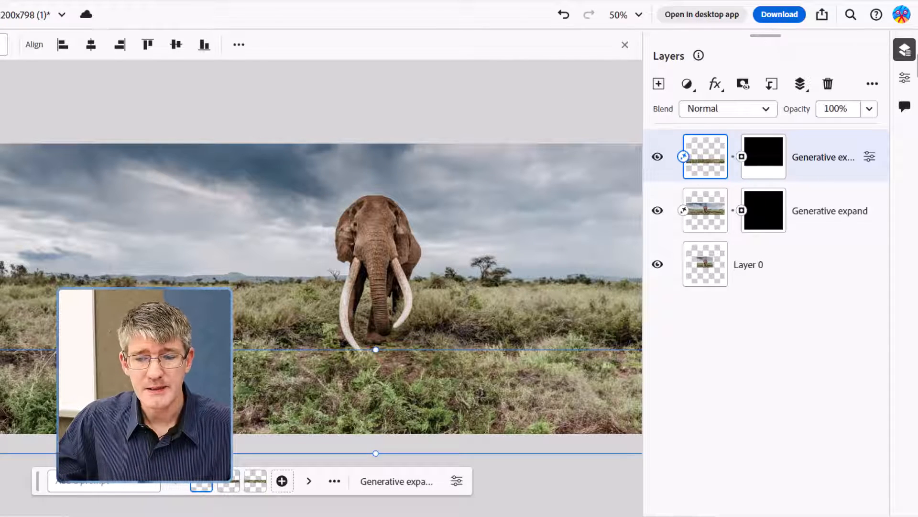
click(905, 51)
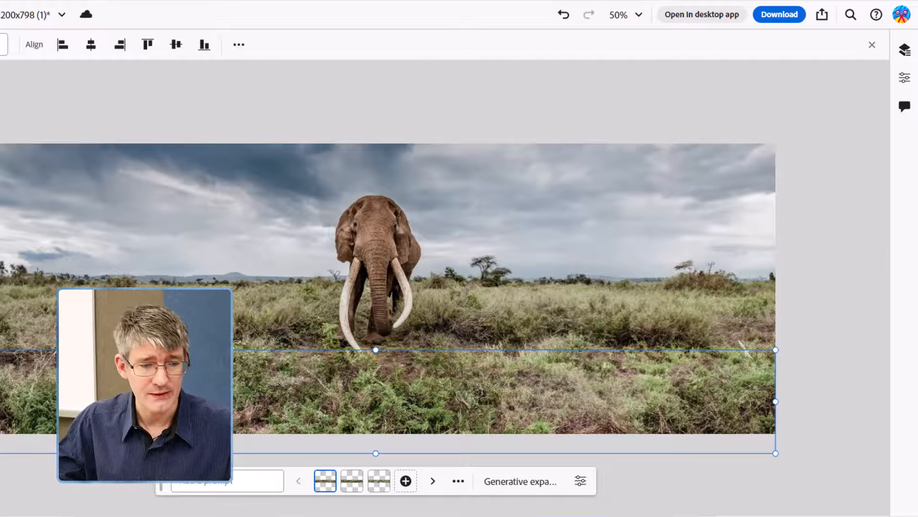
Activate the Quick selection tool and merge both Generative expand layers with Layer 0 into a single layer
key(w)
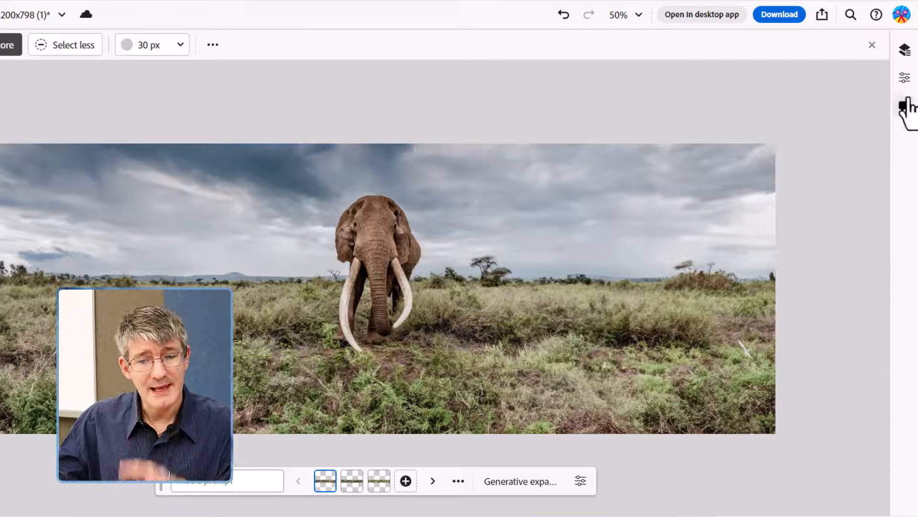
click(905, 50)
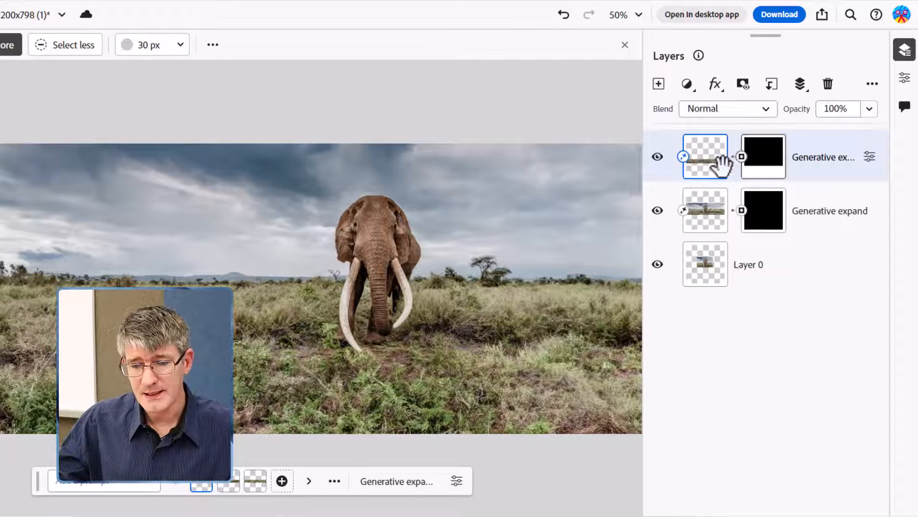
shift+click(789, 262)
right_click(793, 260)
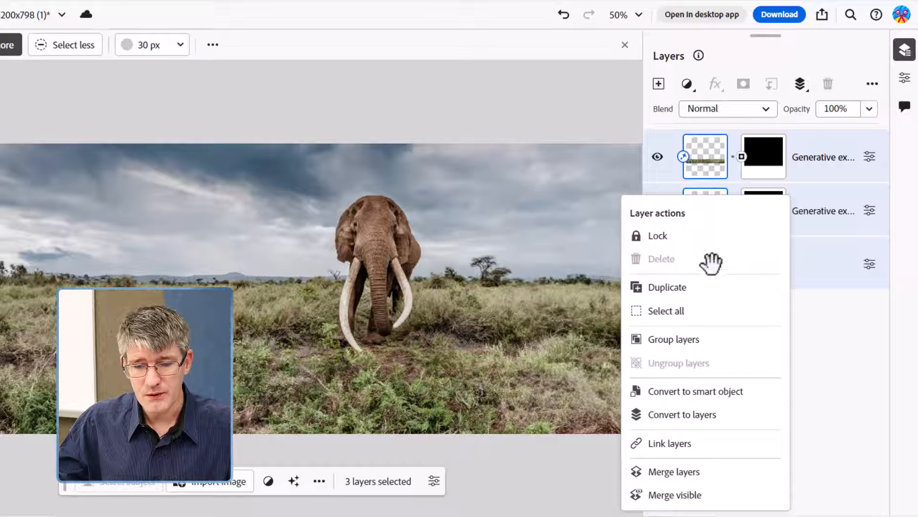
click(714, 471)
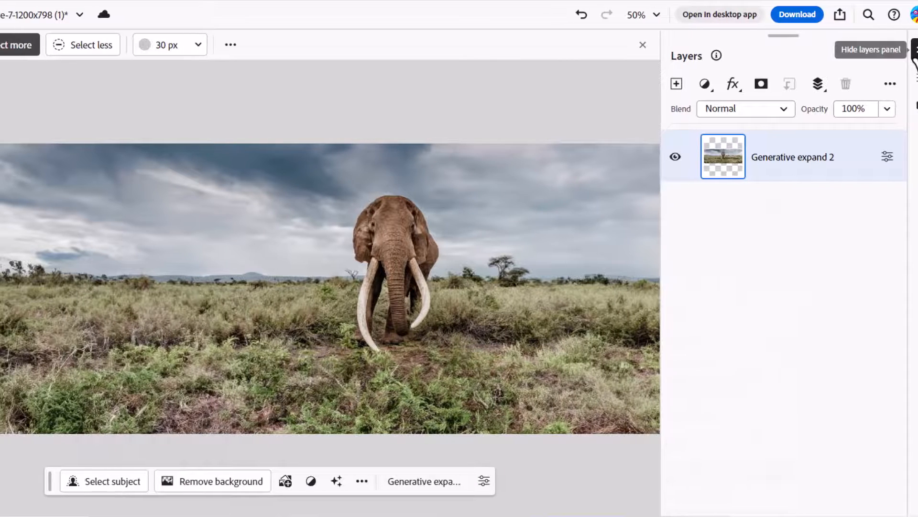
click(905, 50)
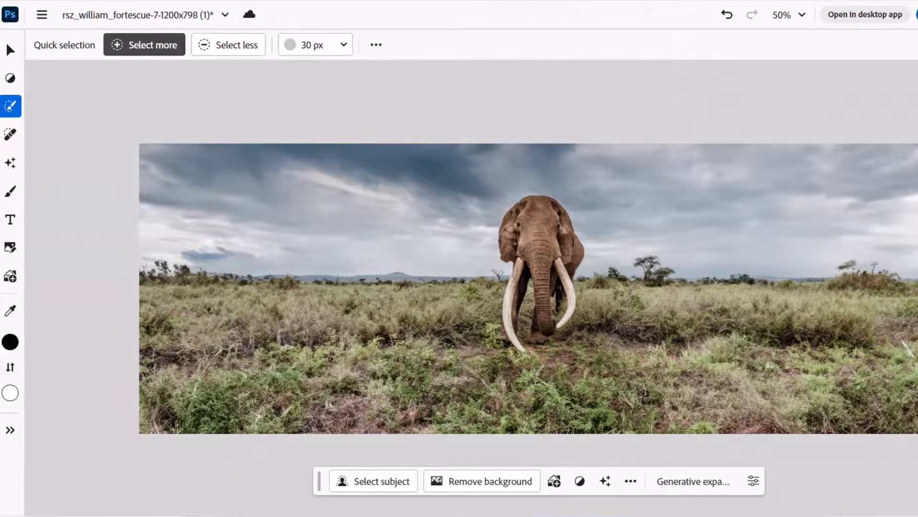
Select the elephant with Select subject and replace it using Generative fill with the prompt "more grassland"
click(11, 108)
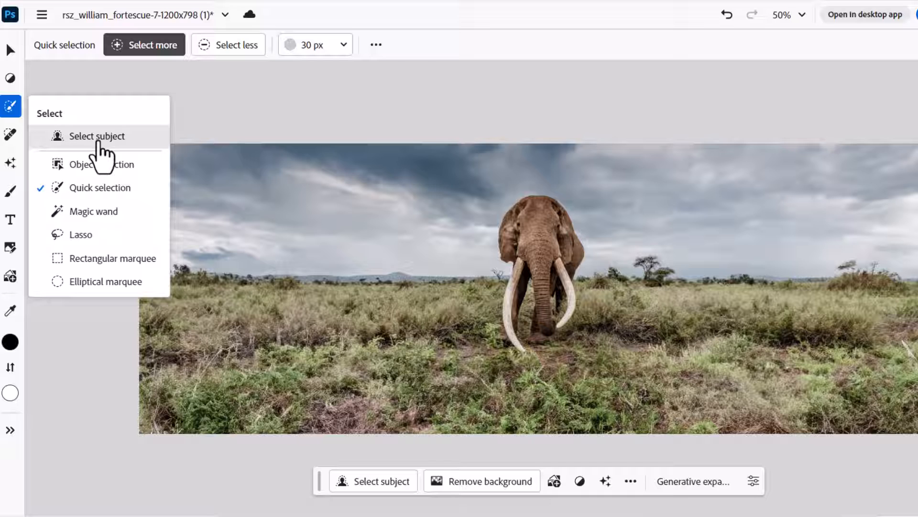
click(99, 138)
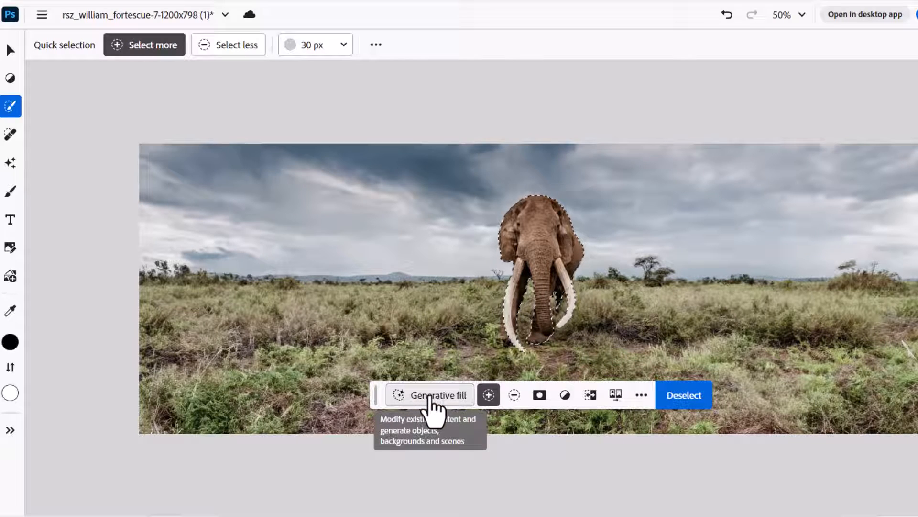
click(431, 395)
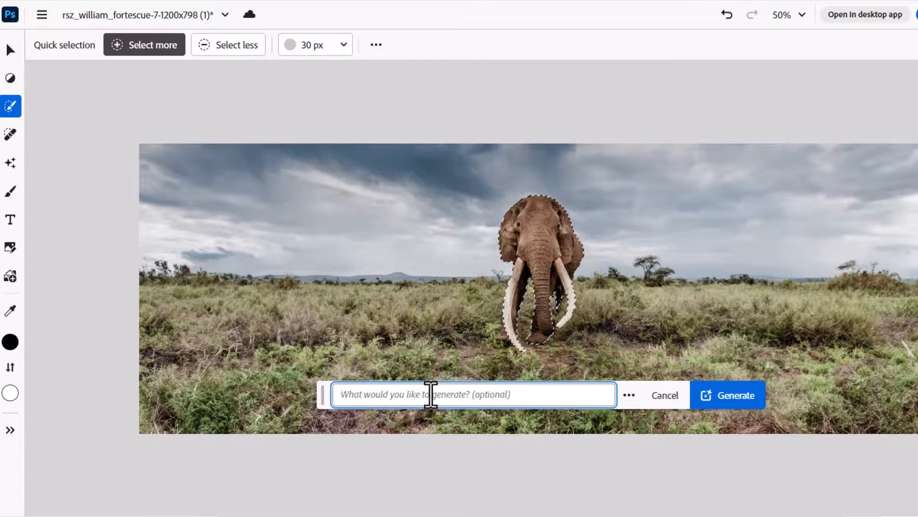
text(more grasslan)
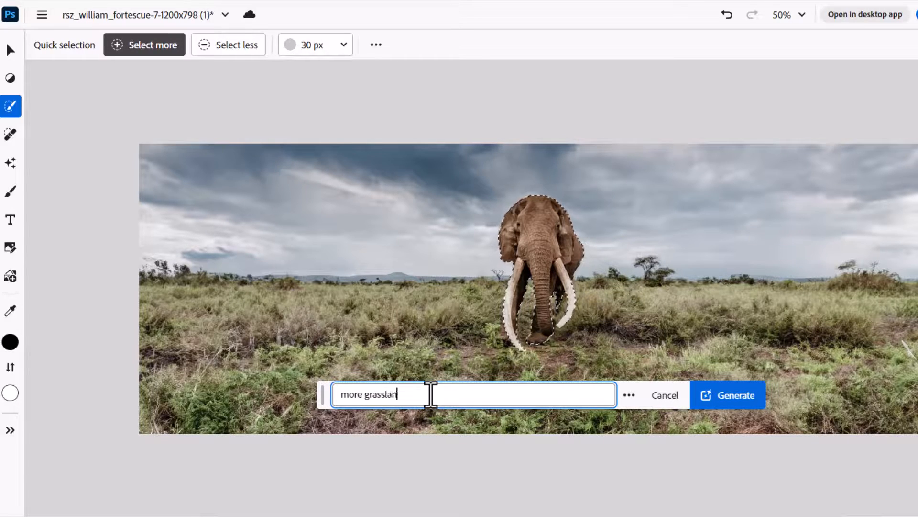
text(d)
click(749, 397)
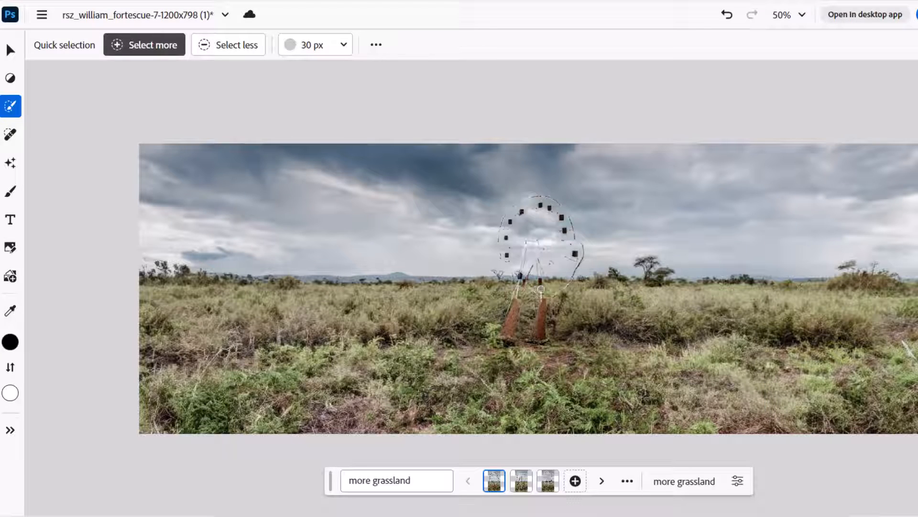
Lasso loosely around the leftover artifacts where the elephant stood and remove them with Generative fill, without a prompt
click(10, 106)
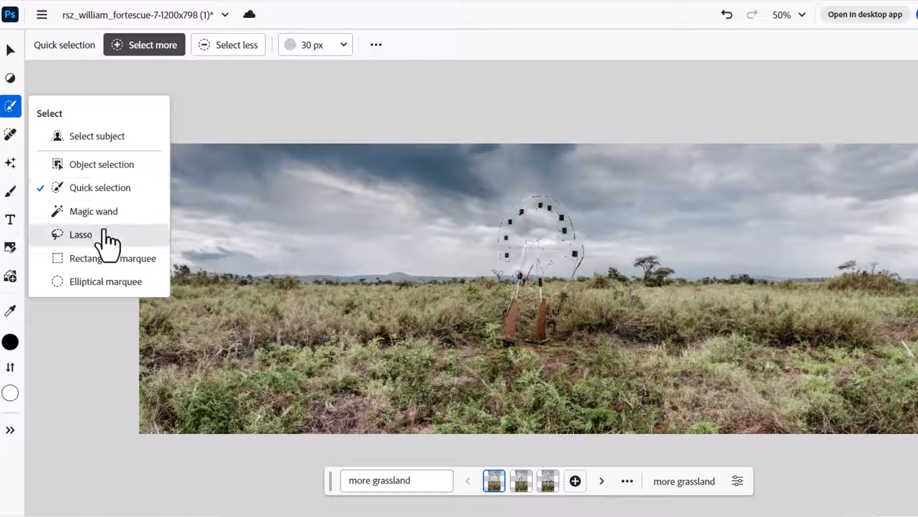
click(103, 234)
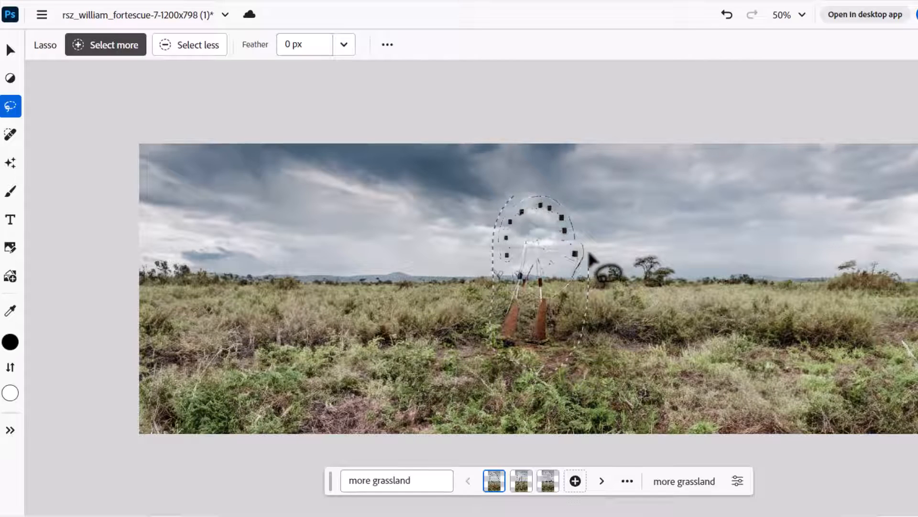
drag(514, 203, 555, 363)
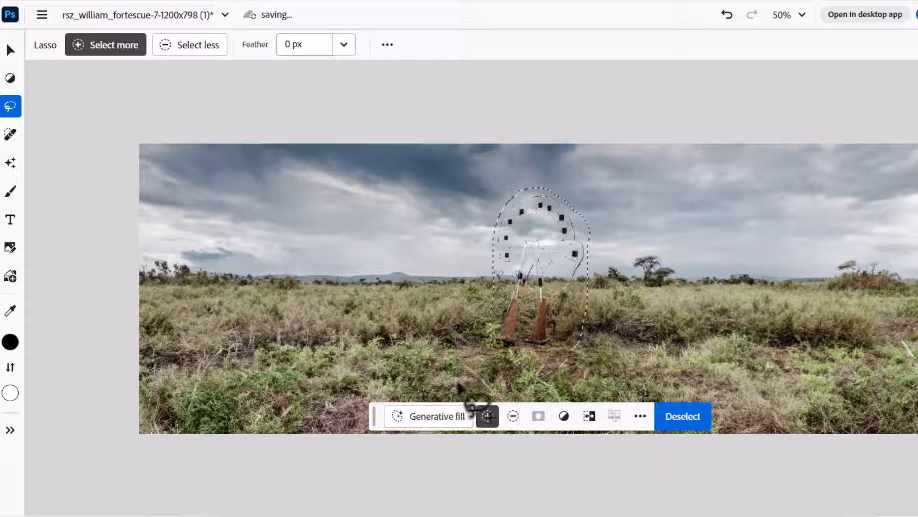
click(438, 428)
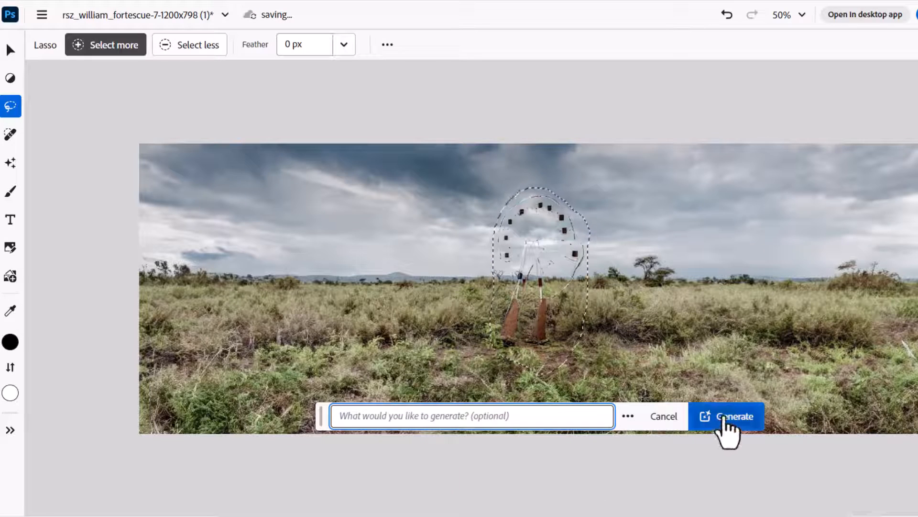
click(726, 422)
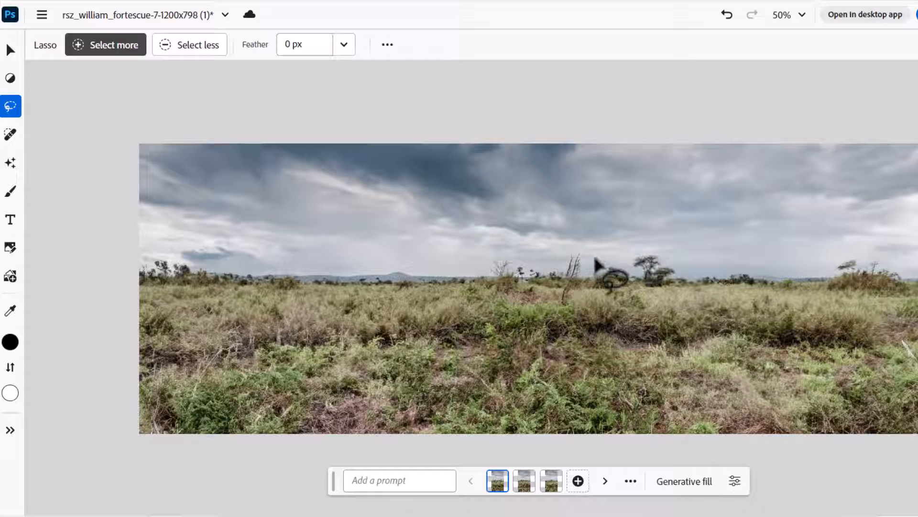
Lasso an area of grassland in the middle of the photo, generate "meerkat" there with Generative fill, and choose the third variation
mouse_move(468, 297)
mouse_down()
mouse_move(486, 371)
mouse_move(637, 345)
mouse_move(645, 282)
mouse_move(591, 261)
mouse_up()
click(458, 420)
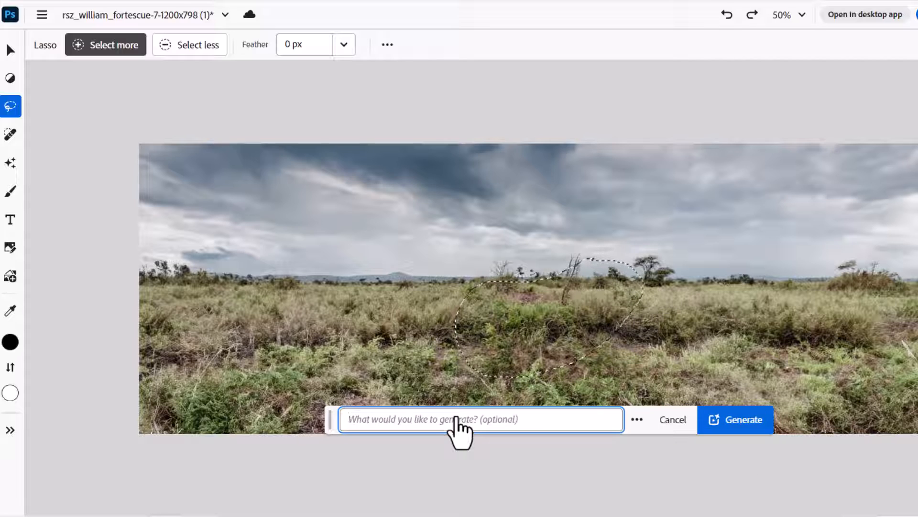
text(meerkat)
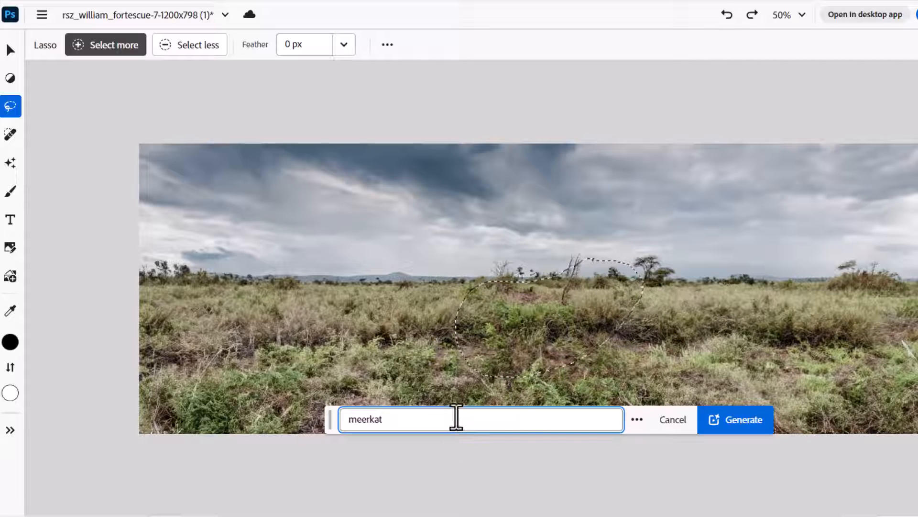
click(729, 420)
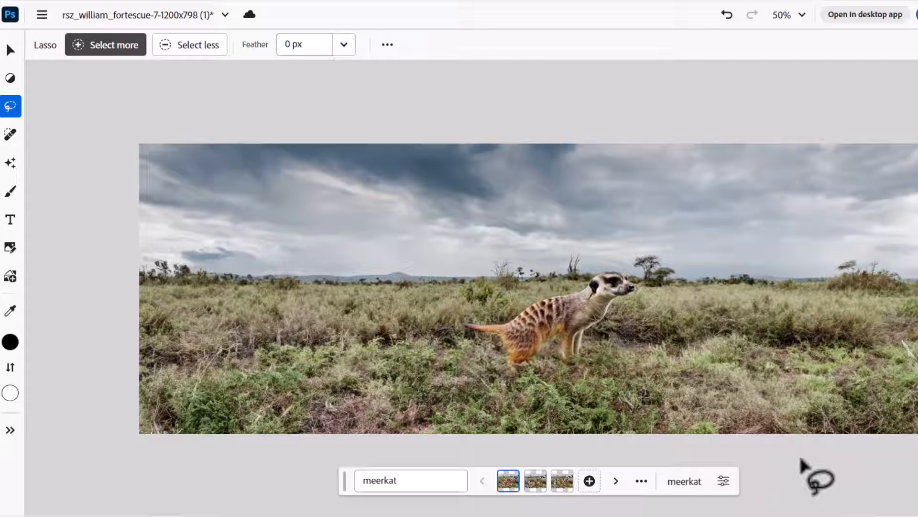
click(534, 479)
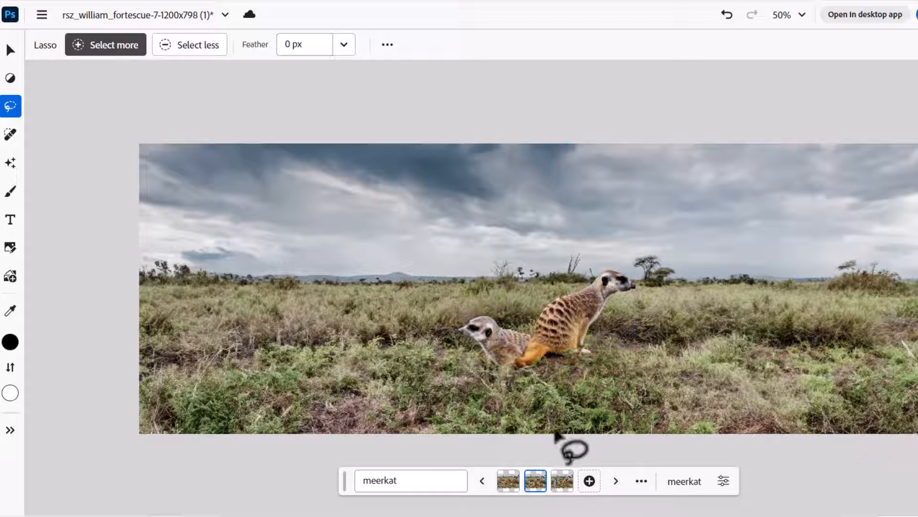
click(564, 482)
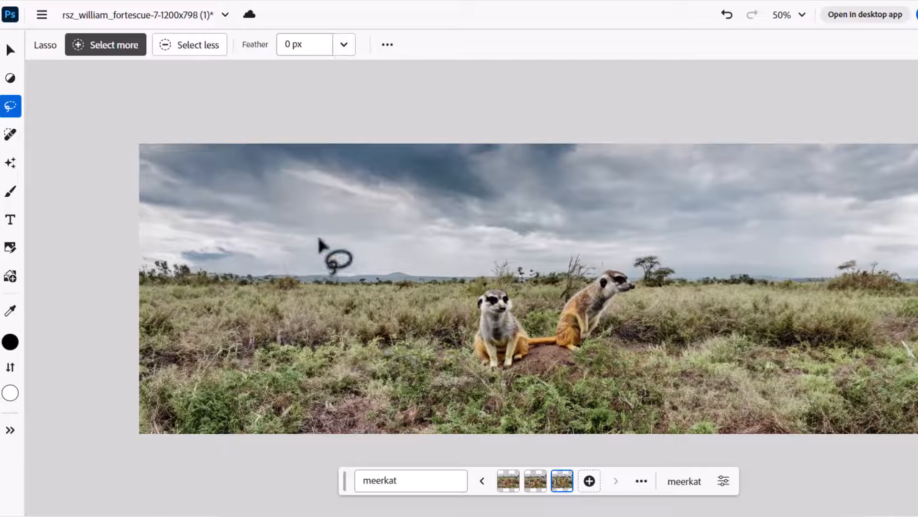
Lasso the sky in the photo's upper-left area, generate "storm clouds" there with Generative fill, and choose the third variation
mouse_move(361, 236)
mouse_down()
mouse_move(208, 242)
mouse_move(154, 224)
mouse_move(141, 195)
mouse_move(153, 167)
mouse_move(204, 157)
mouse_move(377, 155)
mouse_move(411, 193)
mouse_move(388, 232)
mouse_move(366, 250)
mouse_up()
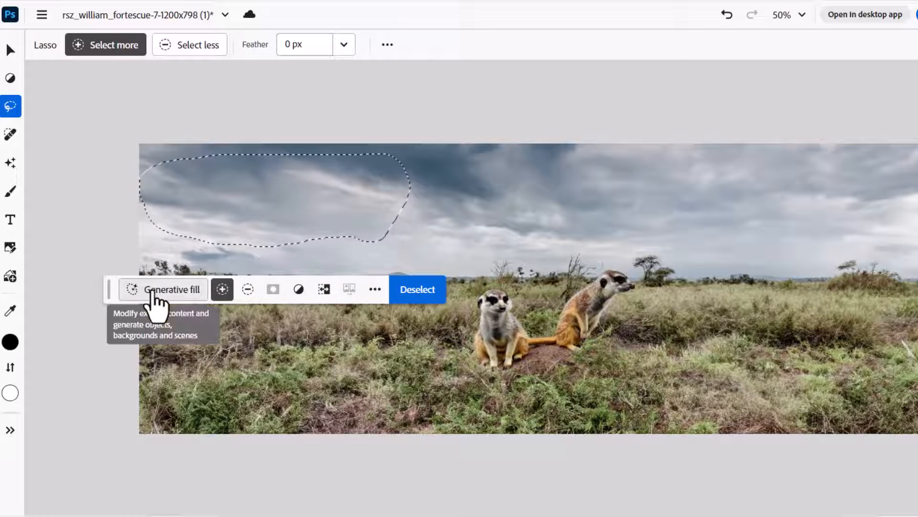
click(153, 292)
text(st)
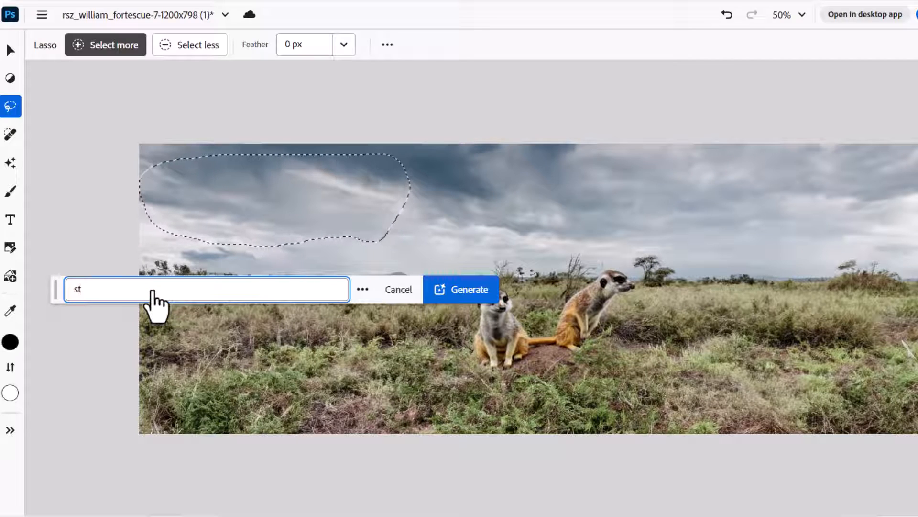
text(orm clouds)
click(487, 297)
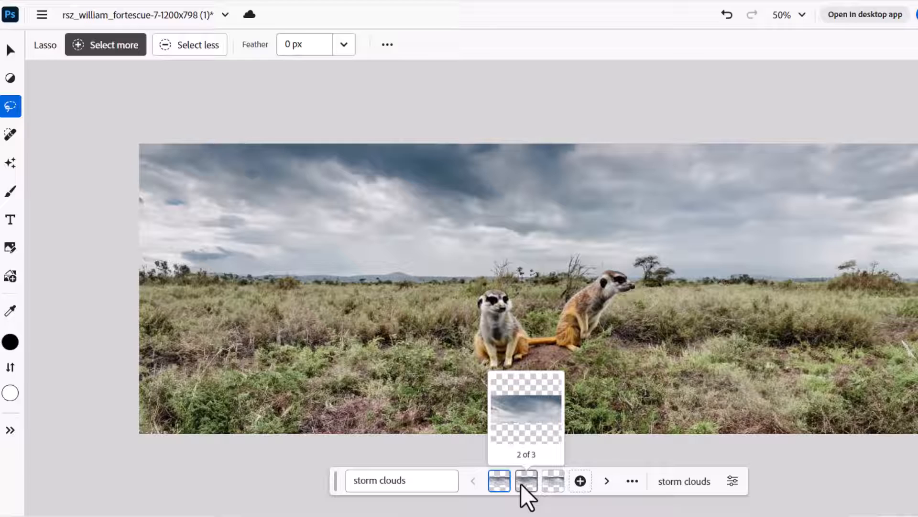
click(527, 480)
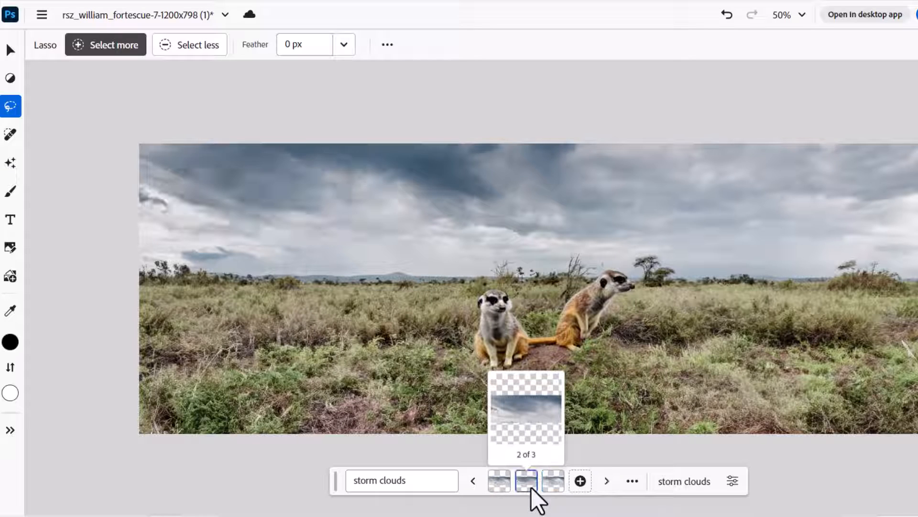
click(552, 482)
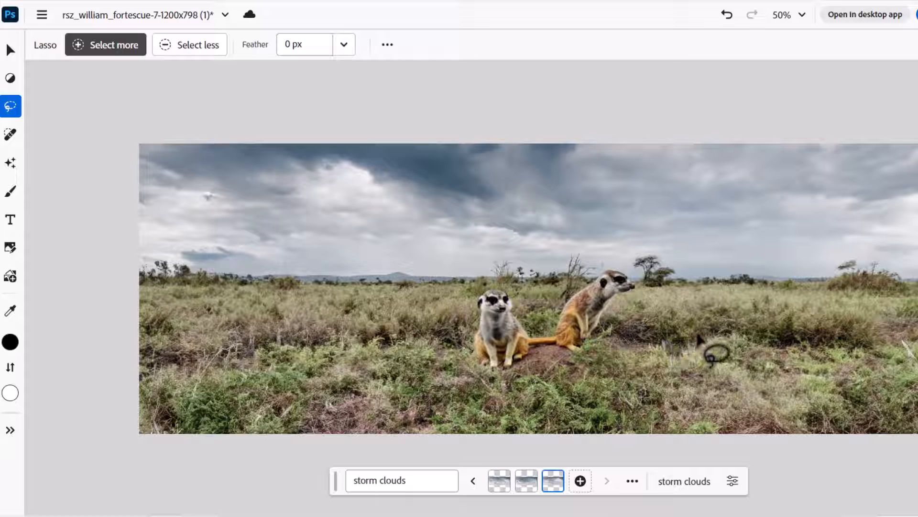
Lasso the grass beside the meerkats, generate "reflective pool with blue water" with Generative fill, compare the variations and keep the second
mouse_move(711, 342)
mouse_down()
mouse_move(632, 346)
mouse_move(544, 381)
mouse_move(564, 405)
mouse_move(601, 408)
mouse_move(715, 417)
mouse_move(770, 400)
mouse_move(766, 375)
mouse_move(710, 341)
mouse_up()
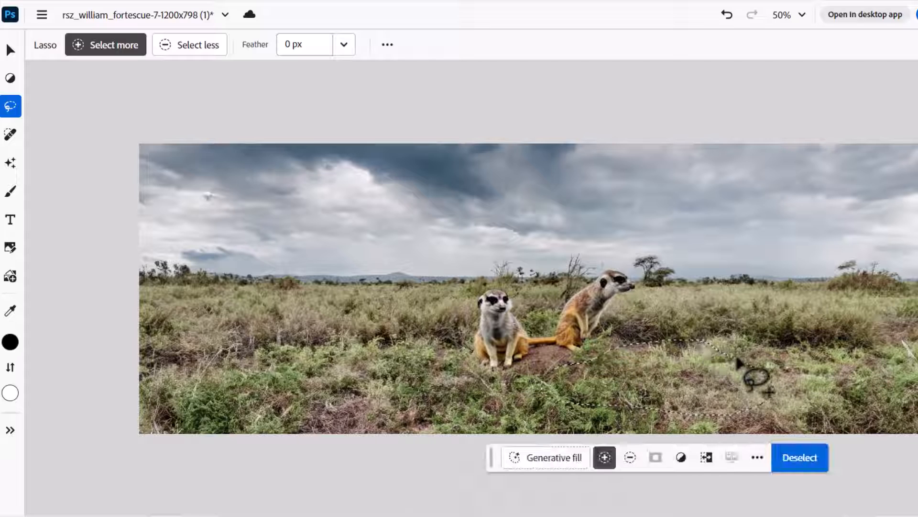
click(552, 458)
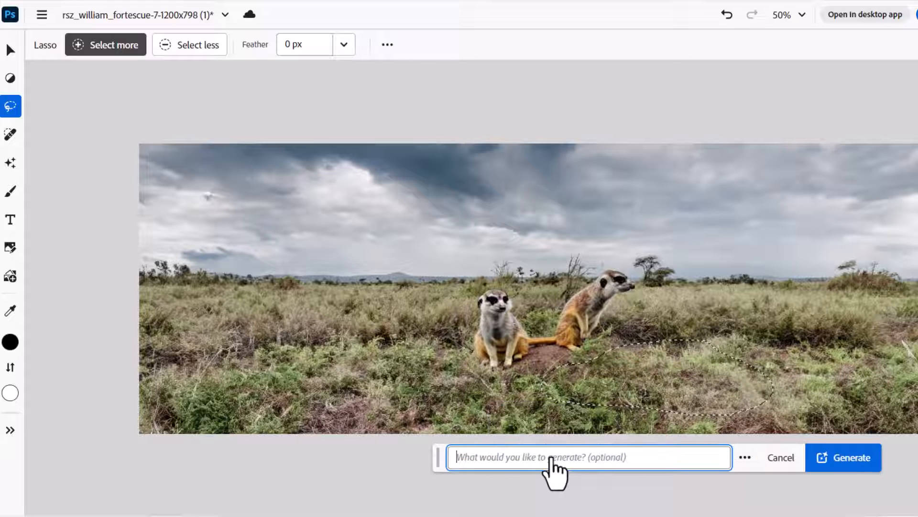
text(reflective pool with blue water)
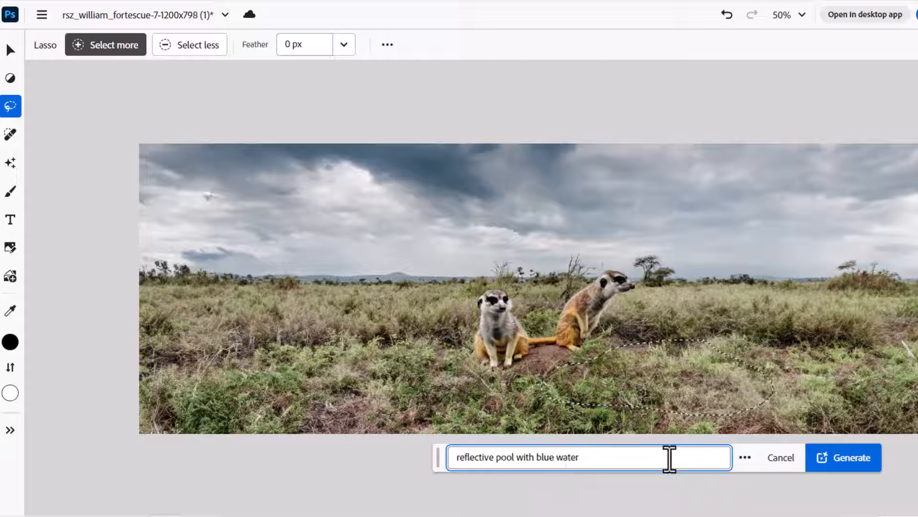
click(821, 459)
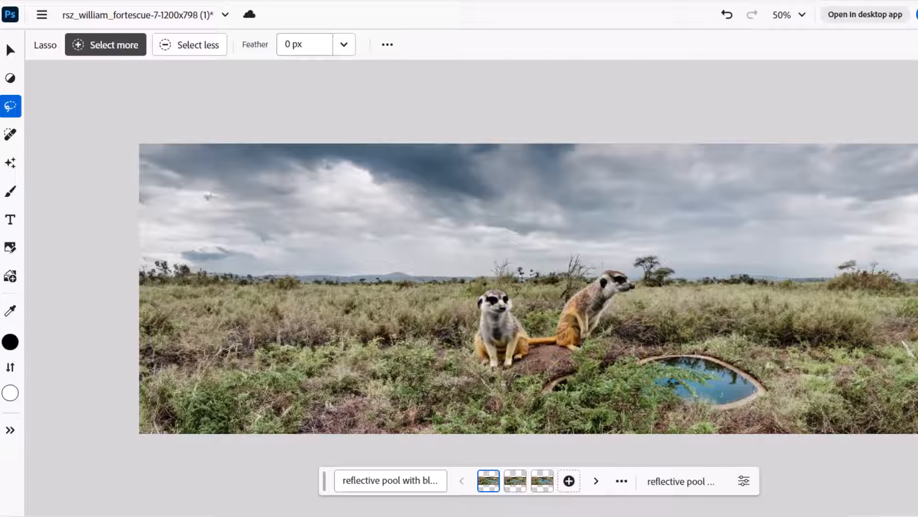
click(514, 483)
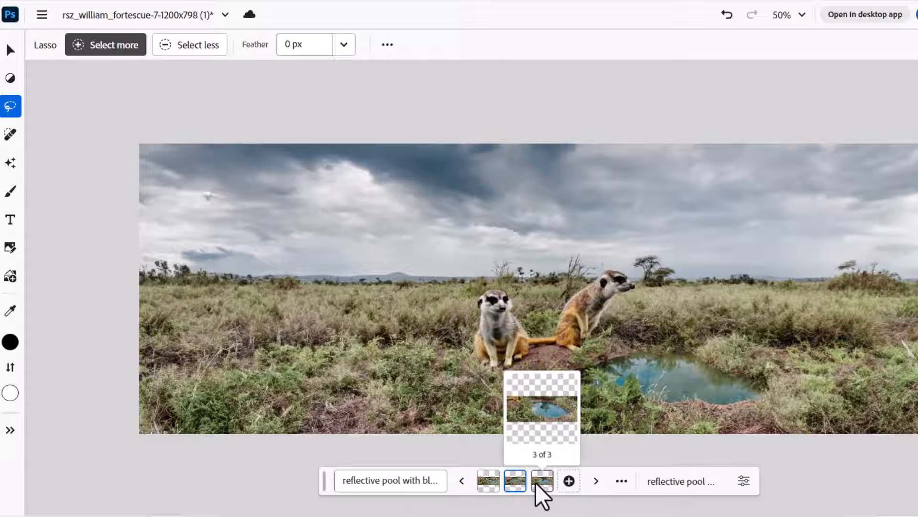
click(536, 483)
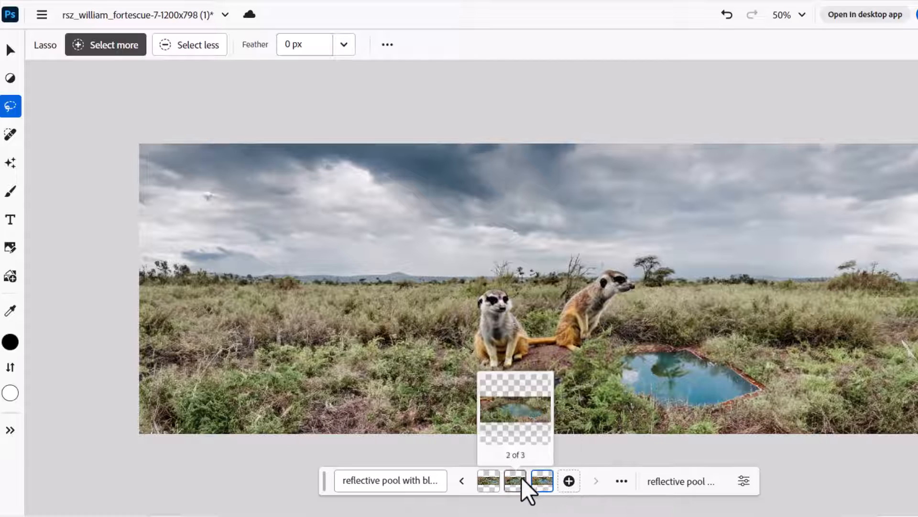
click(518, 481)
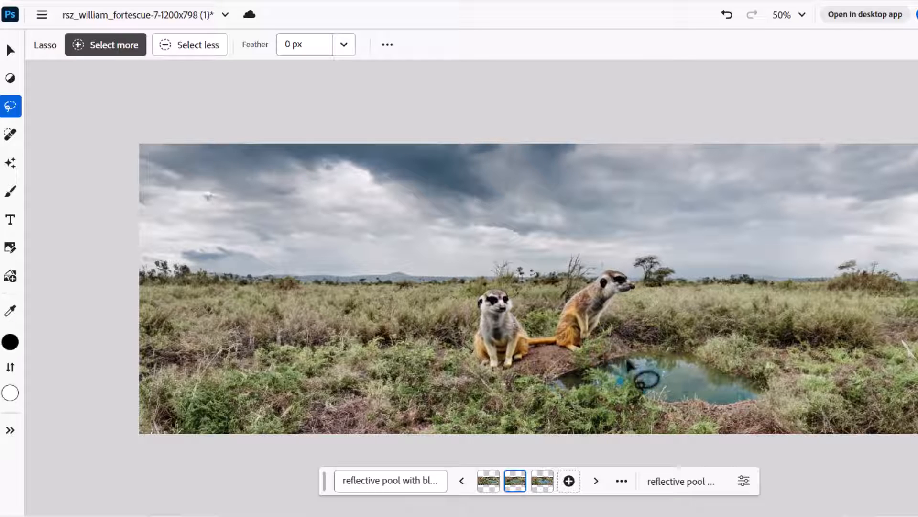
scroll(622, 383, up, 3)
scroll(617, 335, down, 6)
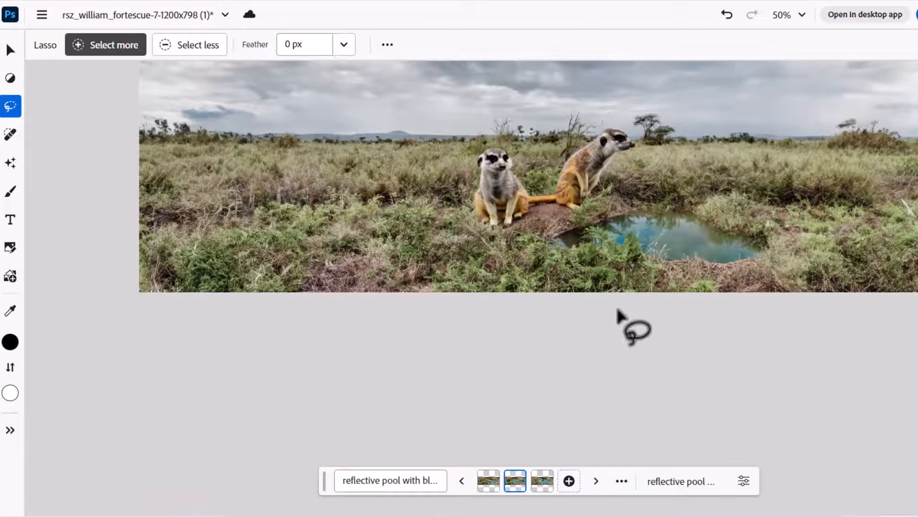
scroll(618, 311, up, 2)
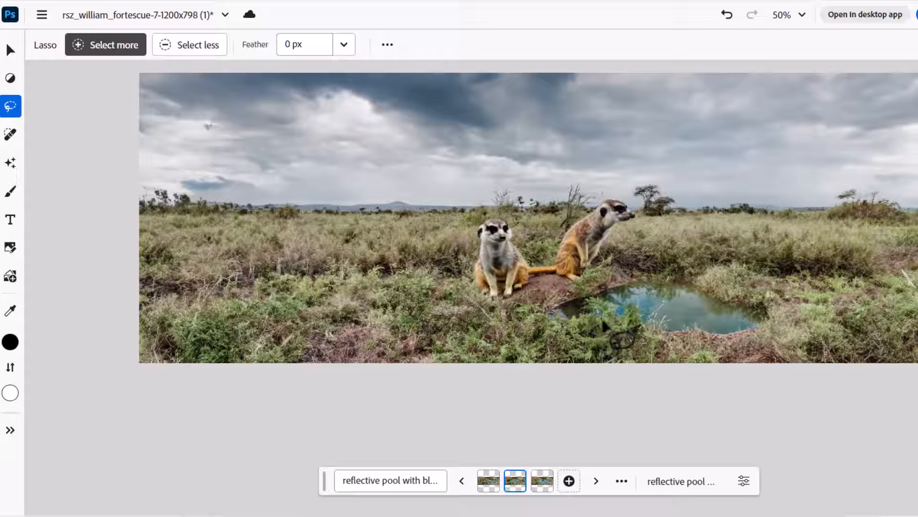
scroll(621, 334, up, 2)
click(500, 121)
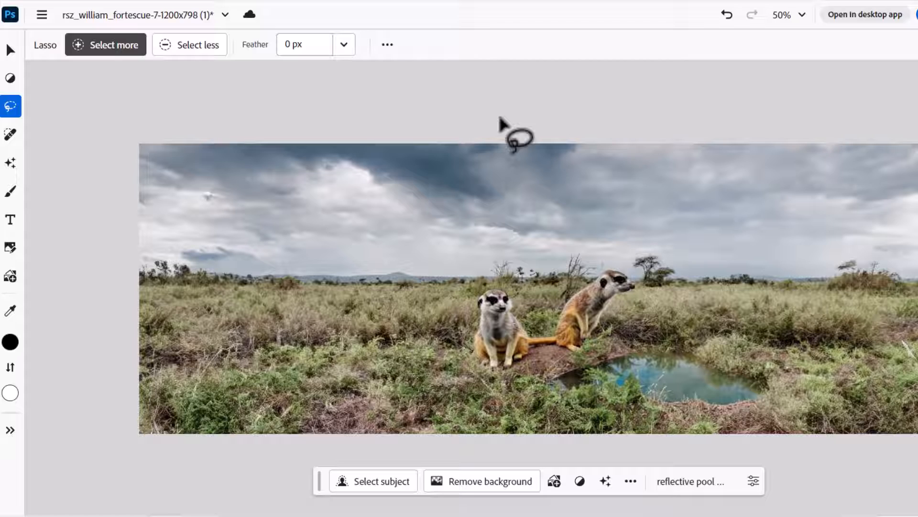
Browse the available Quick actions, from the Background and Lighting groups through Film, Subject, Effects and Auto
click(10, 163)
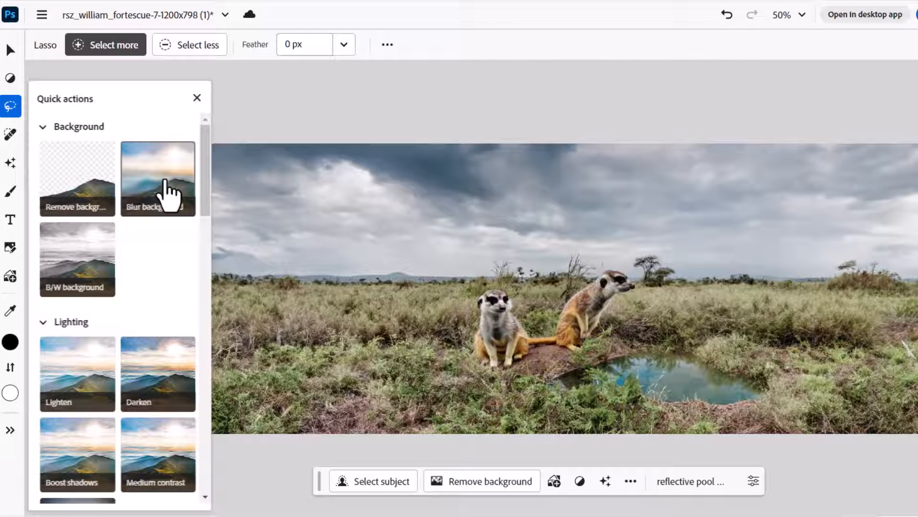
scroll(64, 267, down, 3)
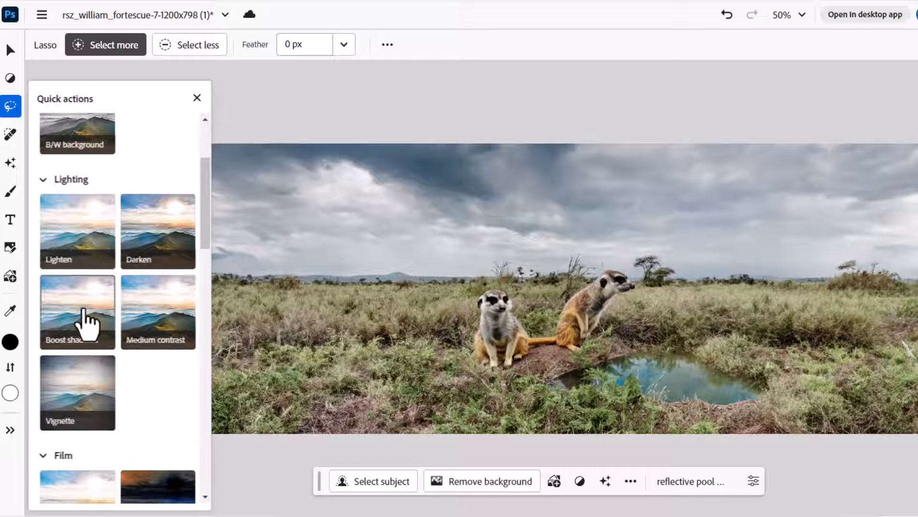
scroll(95, 287, down, 7)
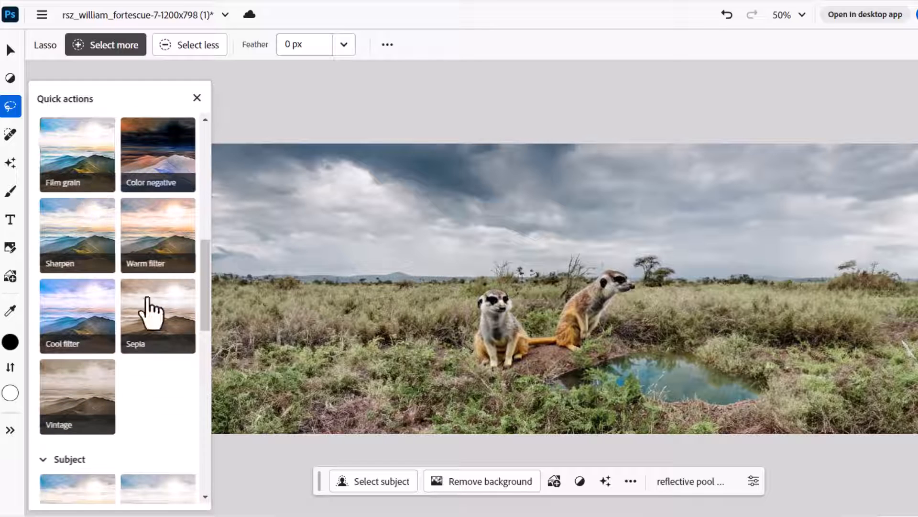
scroll(151, 287, down, 10)
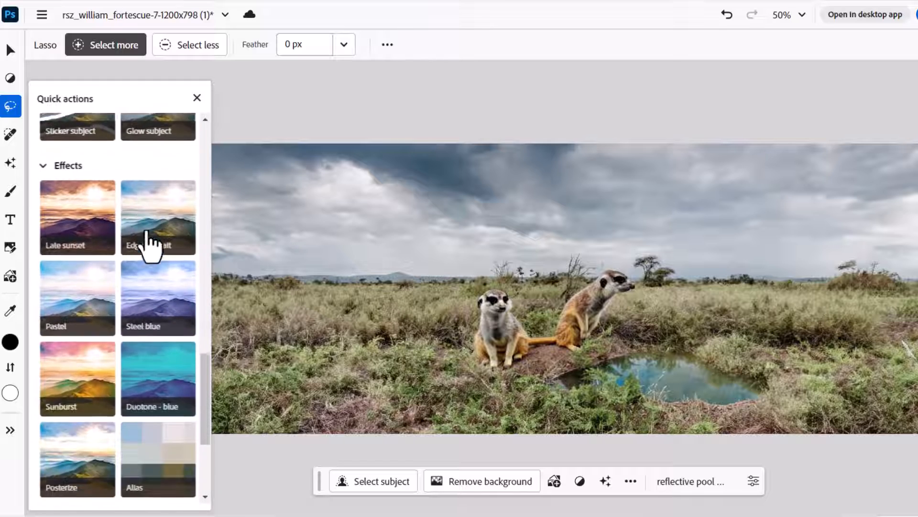
scroll(146, 232, down, 2)
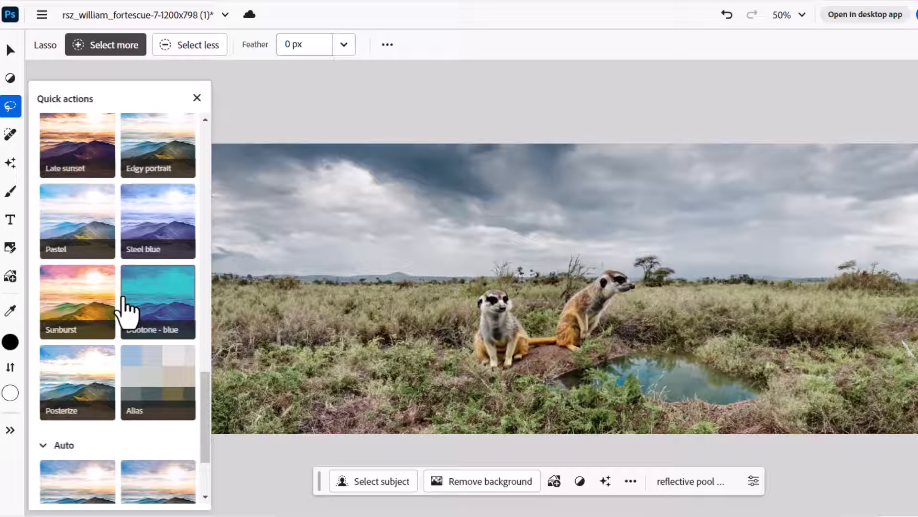
scroll(158, 296, down, 3)
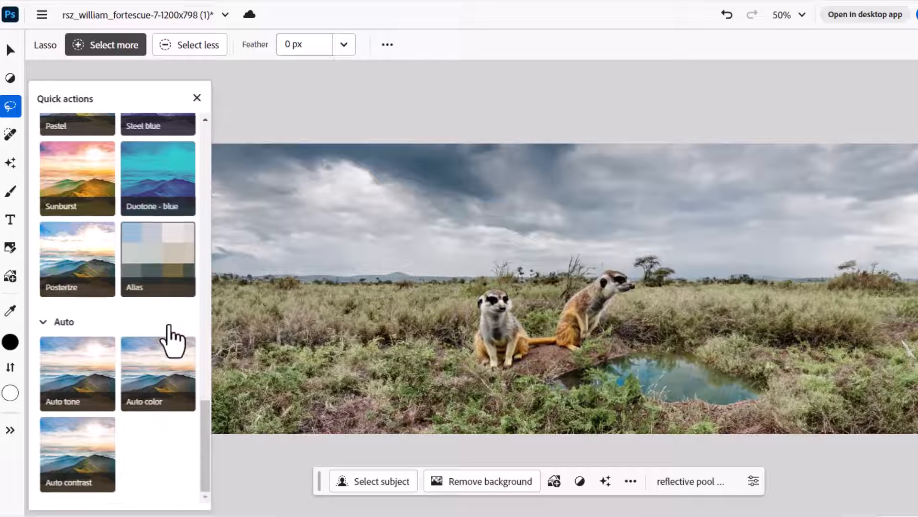
drag(207, 437, 211, 479)
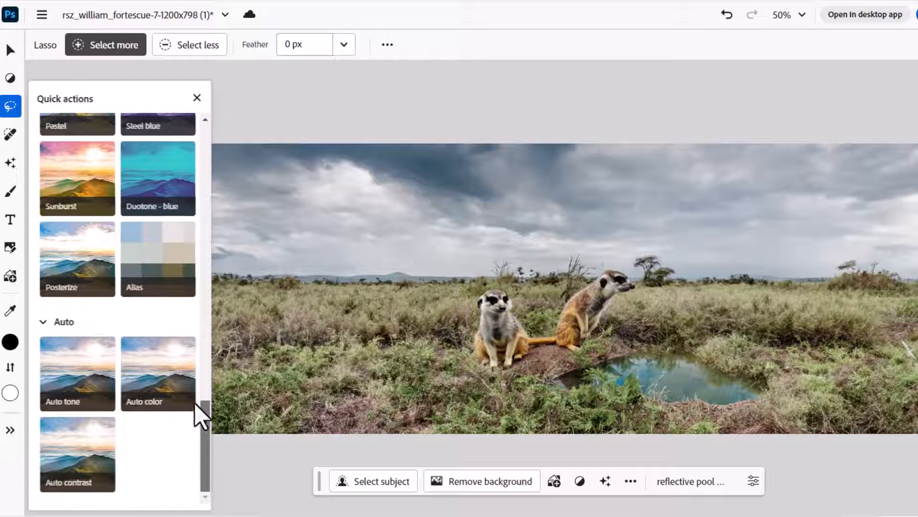
Apply the Auto tone quick action to the photo, try Auto color for comparison, and return to Auto tone
click(76, 379)
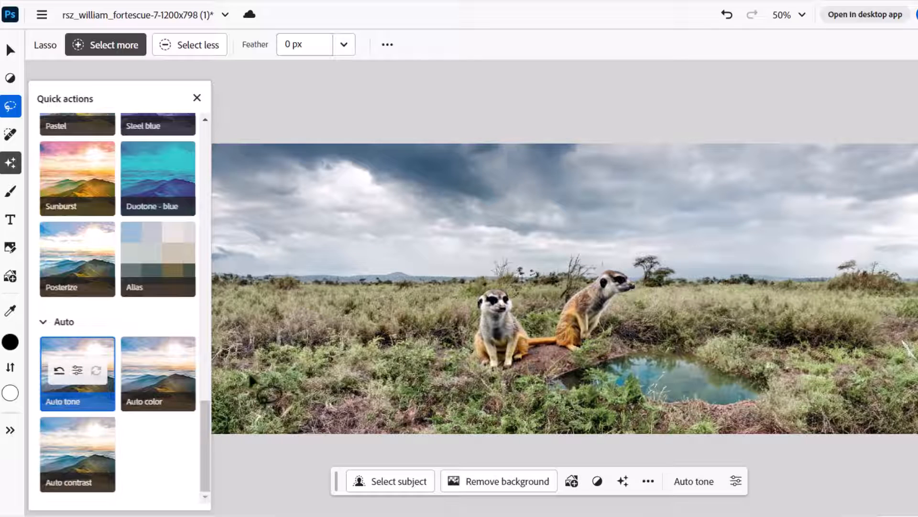
click(158, 383)
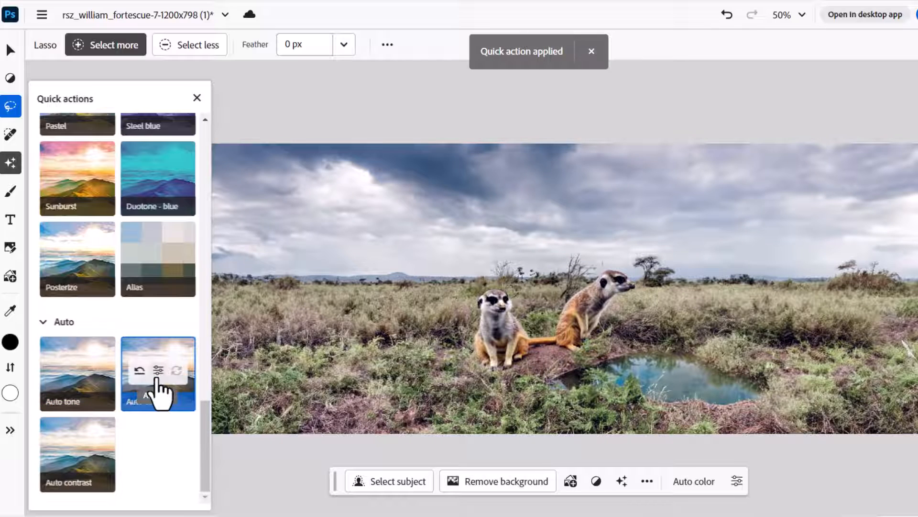
click(77, 387)
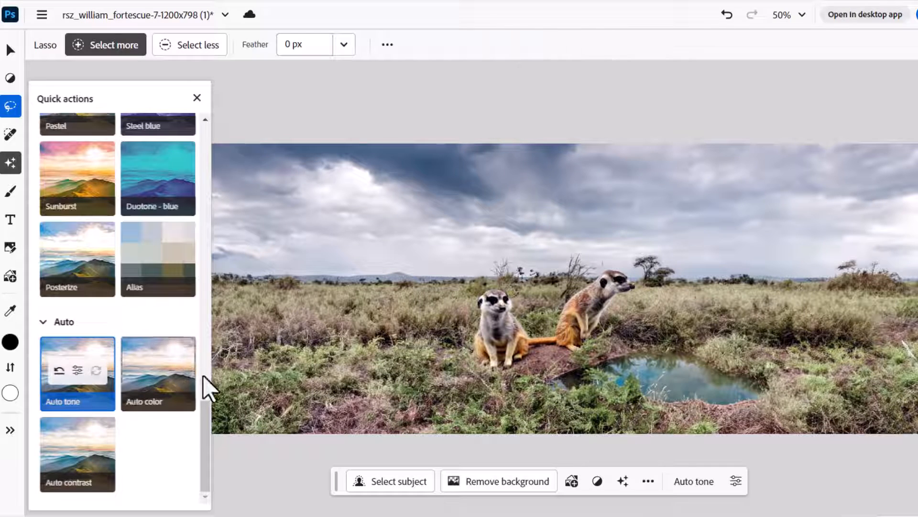
click(95, 370)
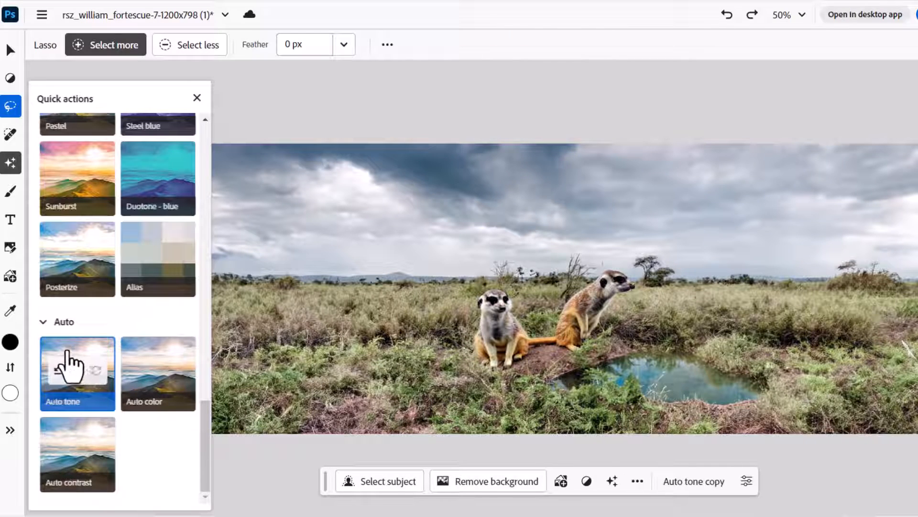
Apply the Late sunset effect from the Quick actions to the meerkat photo and close the Quick actions
scroll(120, 349, up, 5)
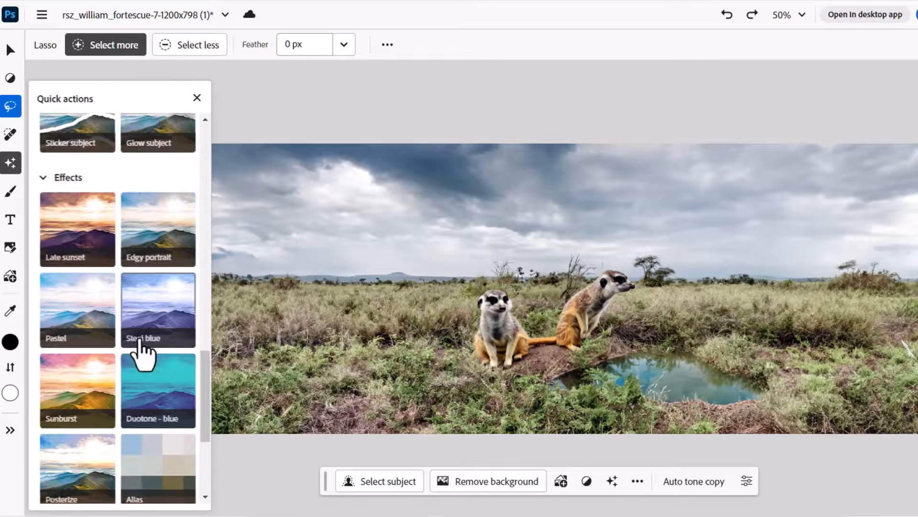
click(76, 230)
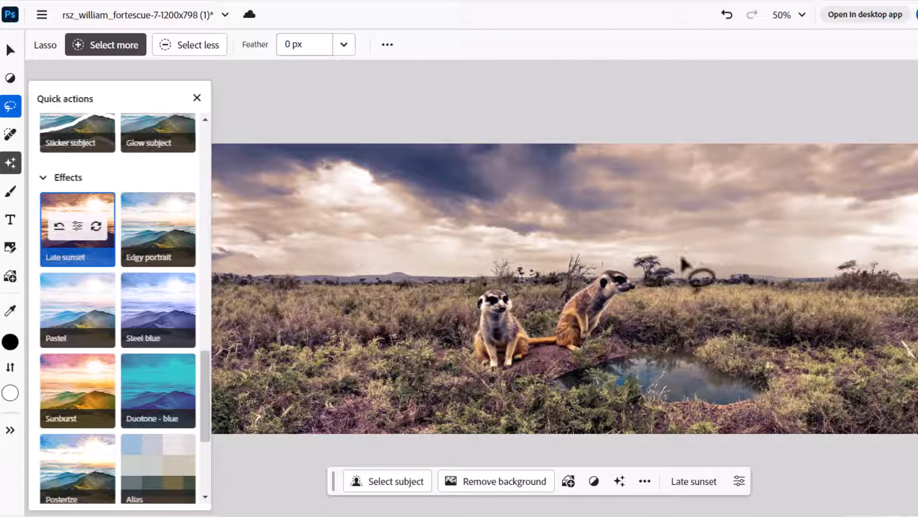
click(197, 98)
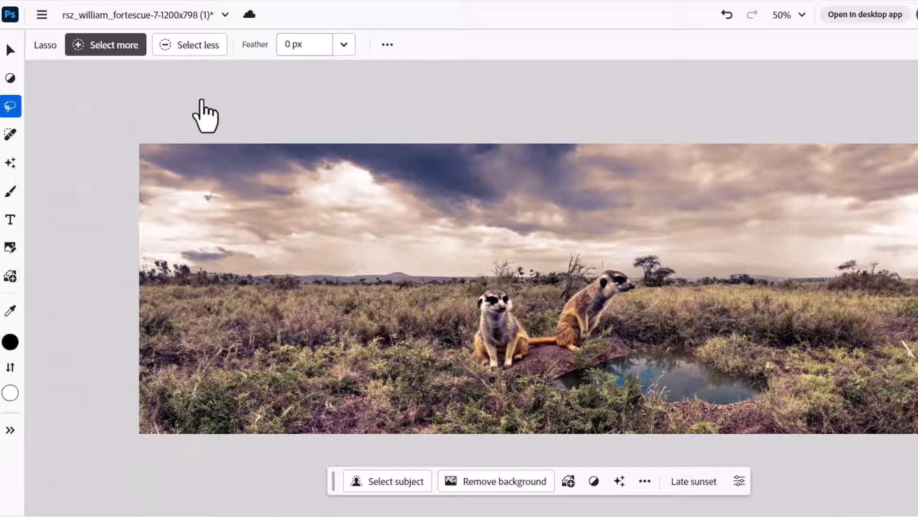